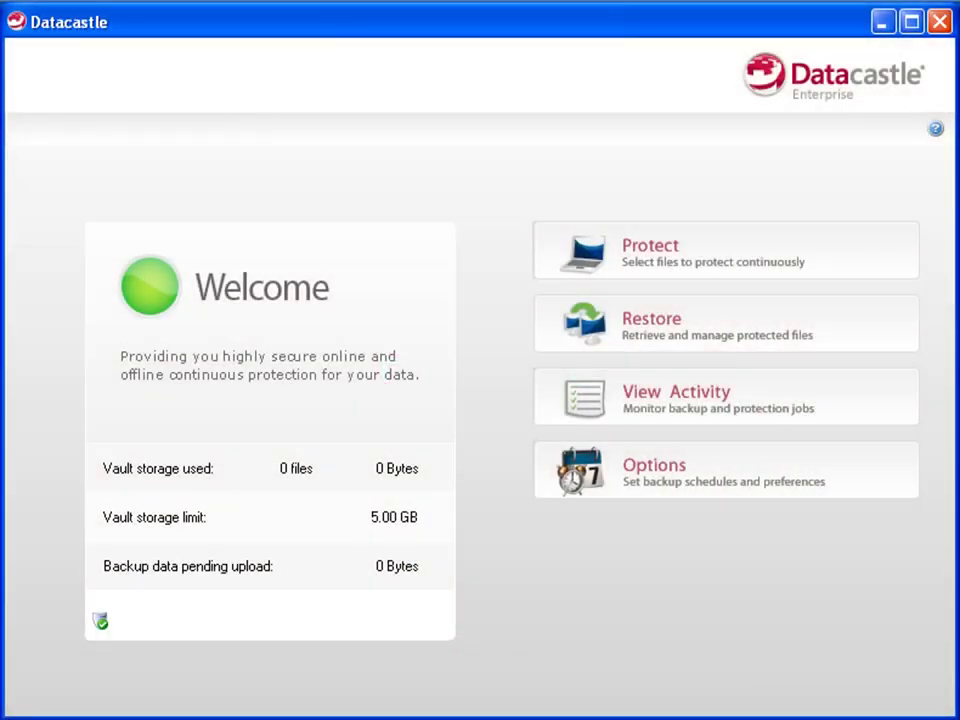
# - Start choosing files to protect and expand My Documents and My Files in the tree
pyautogui.click(749, 256)
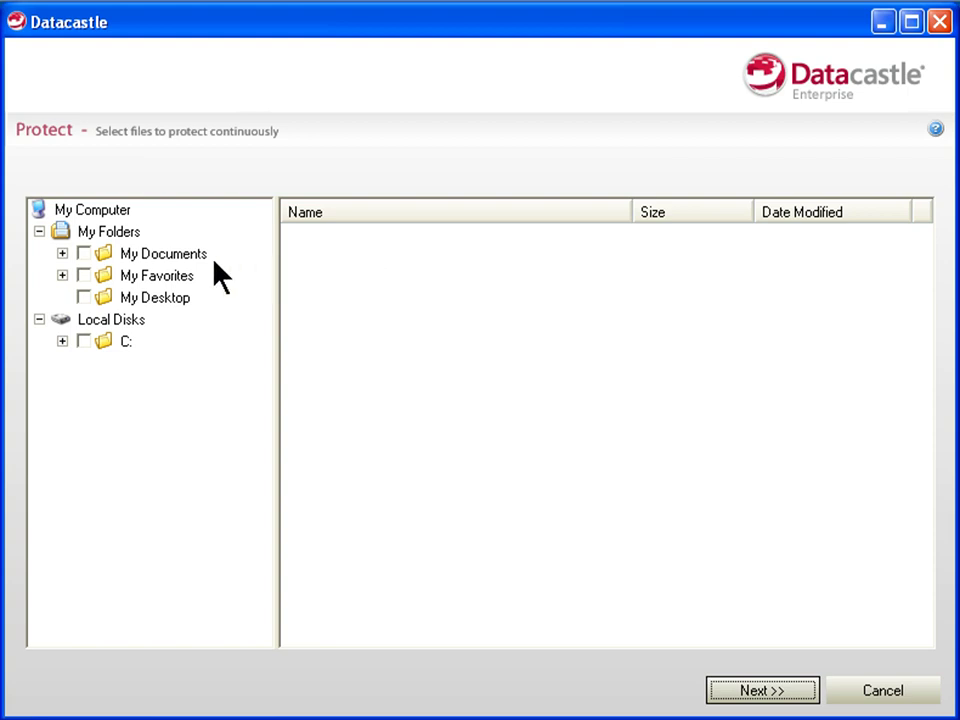
pyautogui.click(62, 253)
pyautogui.click(85, 297)
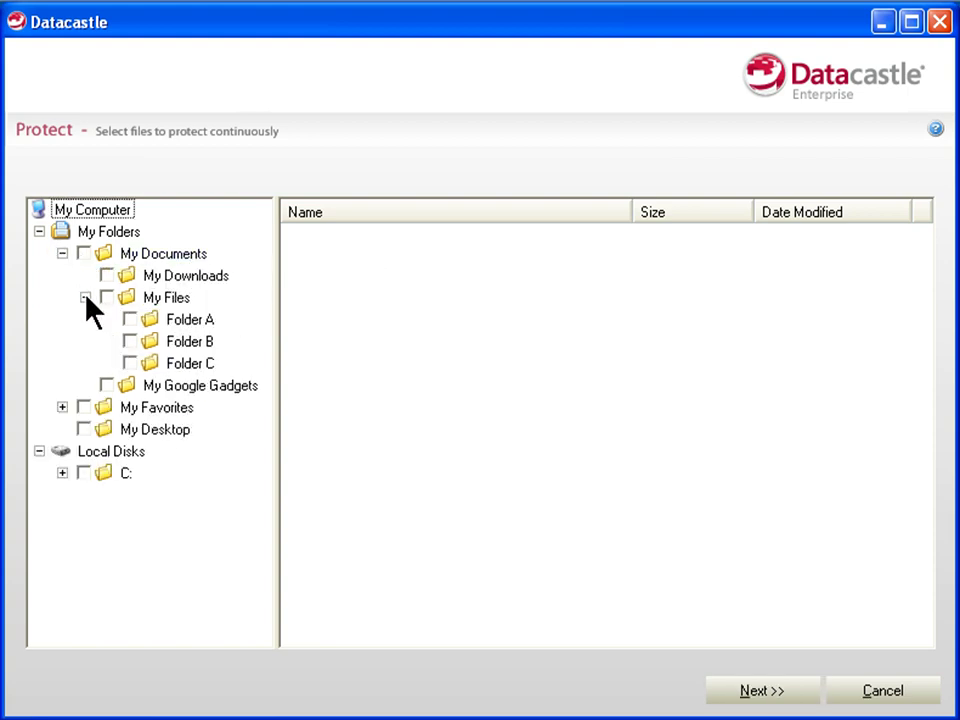
pyautogui.click(85, 297)
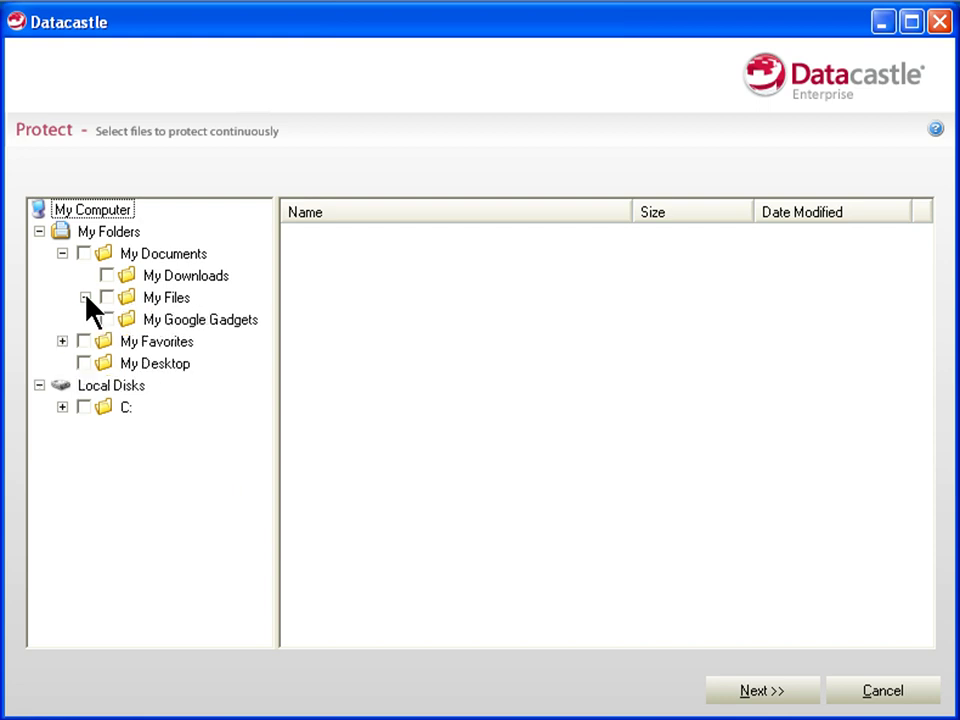
pyautogui.click(85, 297)
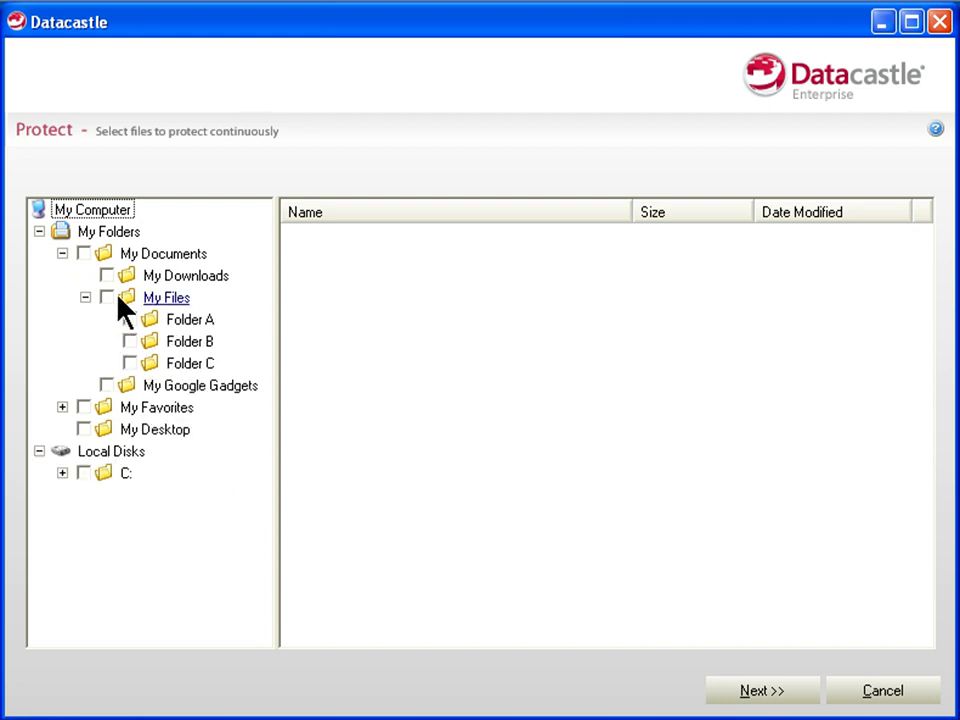
# - Browse My Files through Folders A, B and C, and mark C01.txt for protection
pyautogui.click(152, 297)
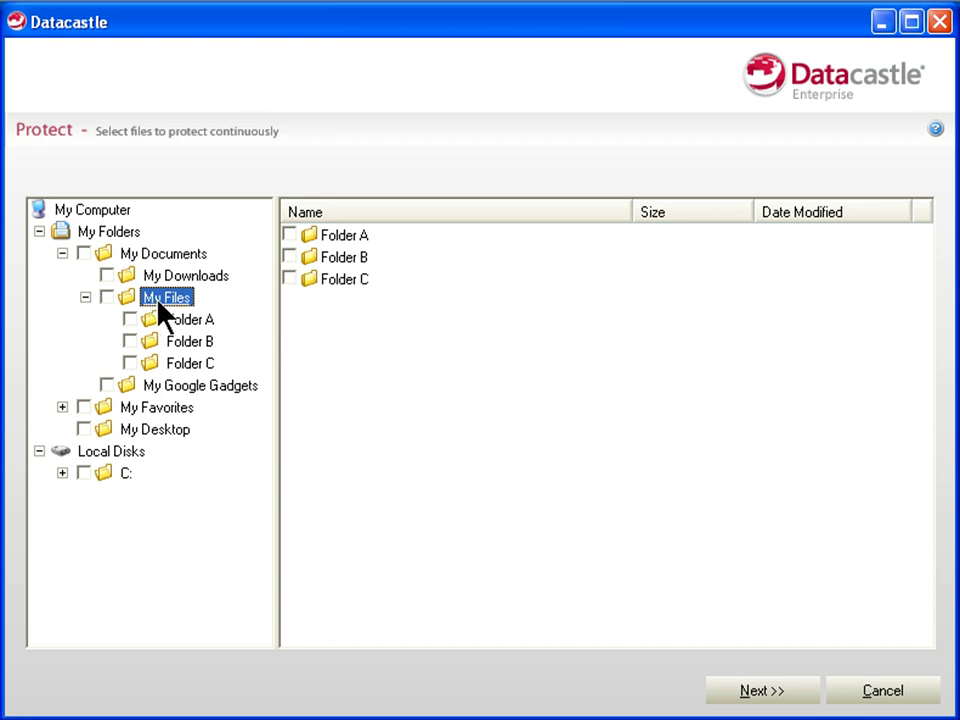
pyautogui.click(181, 324)
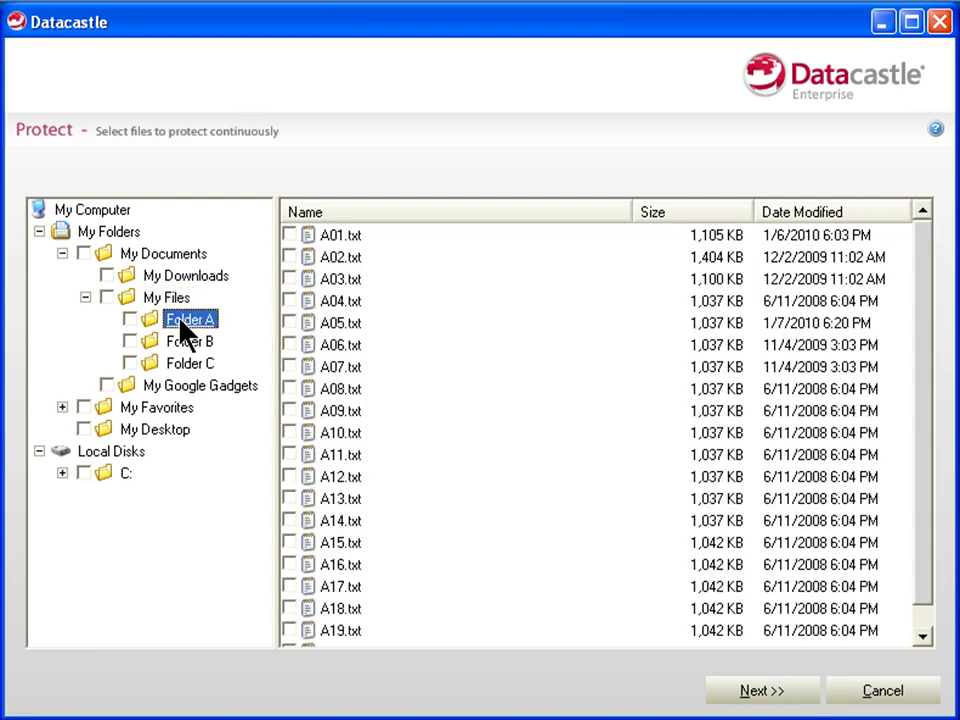
pyautogui.click(193, 342)
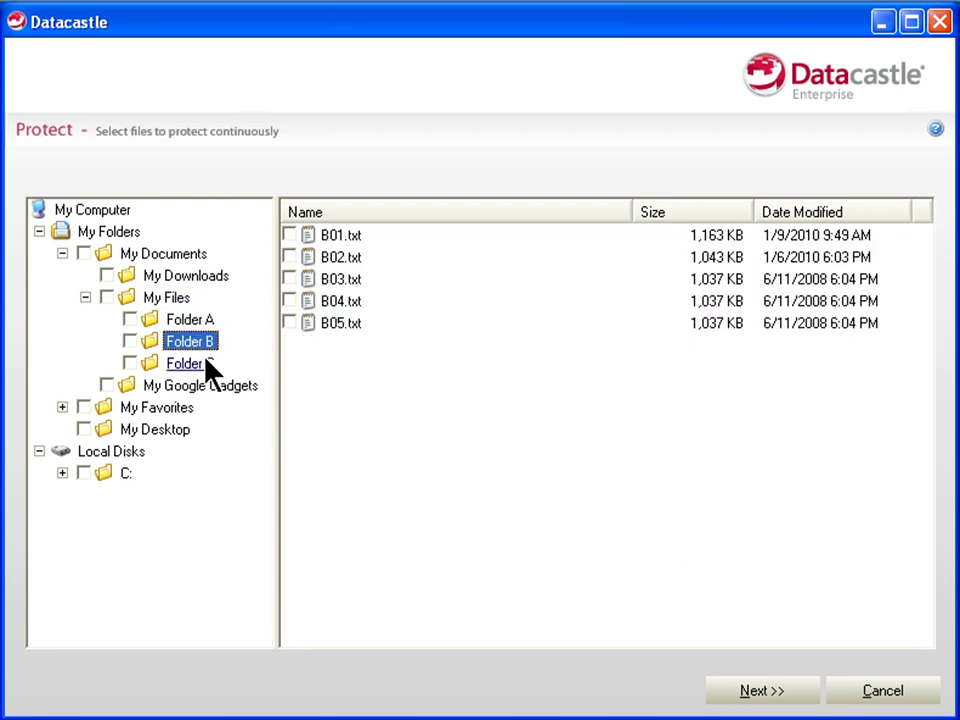
pyautogui.click(209, 361)
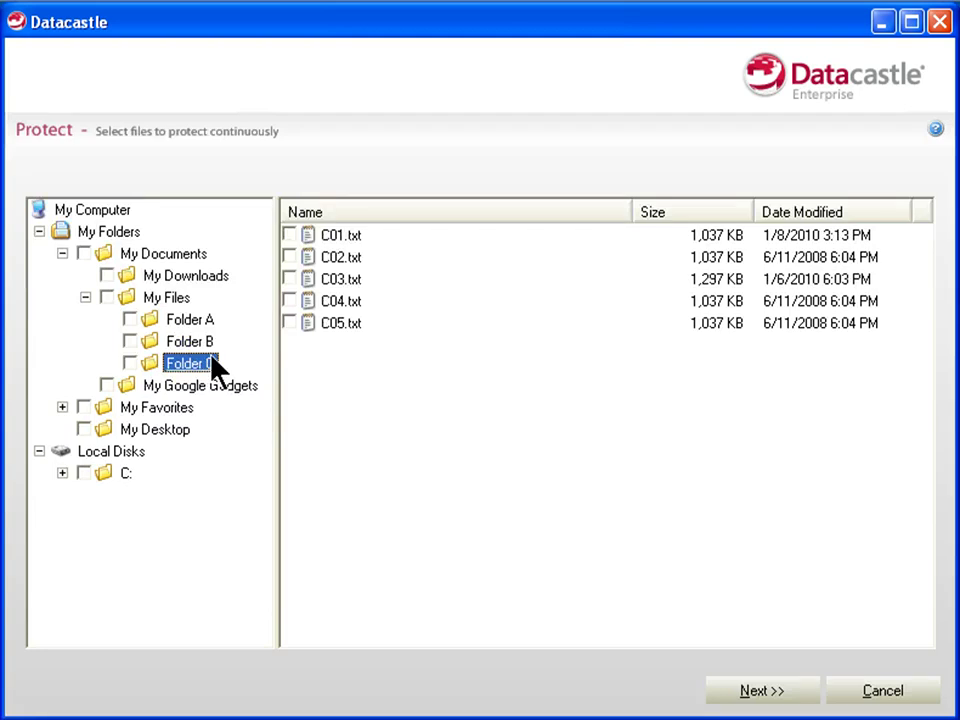
pyautogui.click(289, 235)
# - Keep C01.txt marked and mark A01.txt through A04.txt in Folder A for protection
pyautogui.click(289, 235)
pyautogui.click(290, 235)
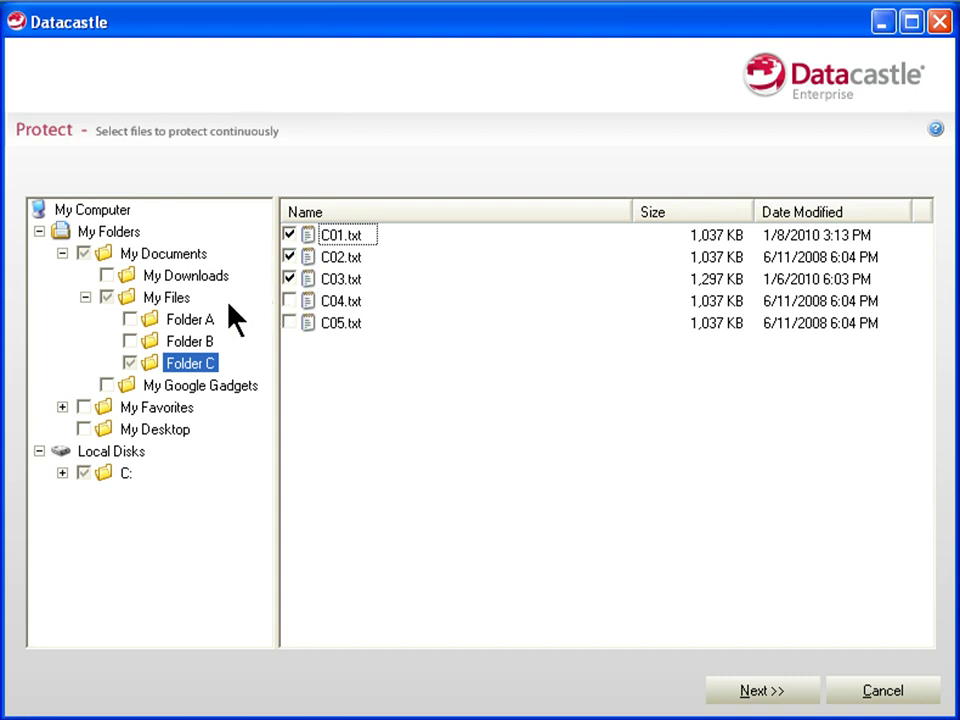
pyautogui.click(190, 322)
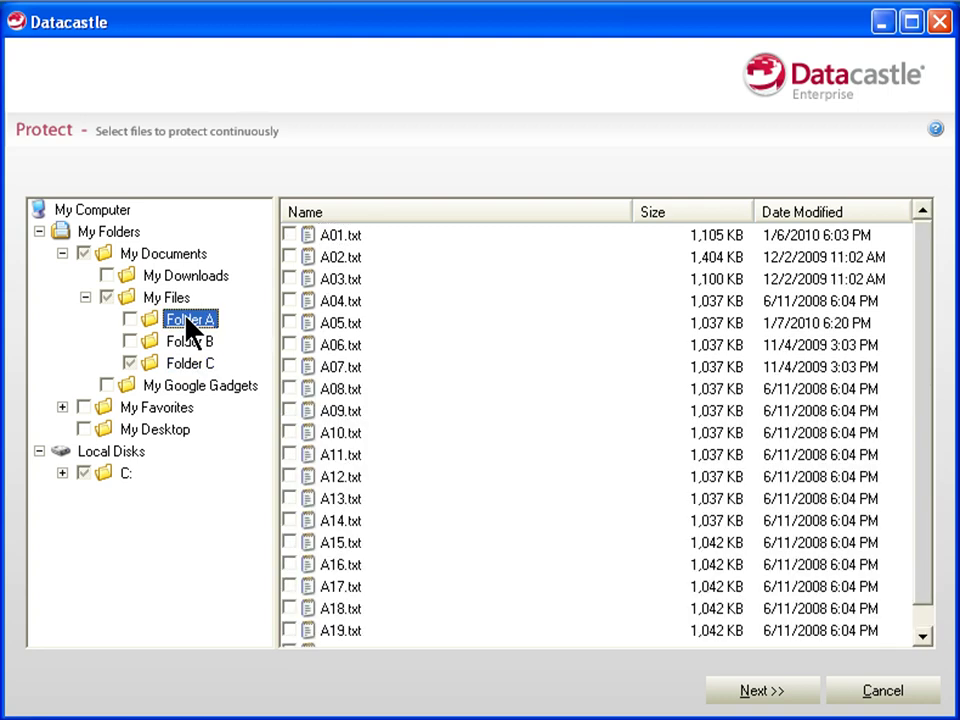
pyautogui.click(289, 235)
pyautogui.click(290, 257)
pyautogui.click(290, 279)
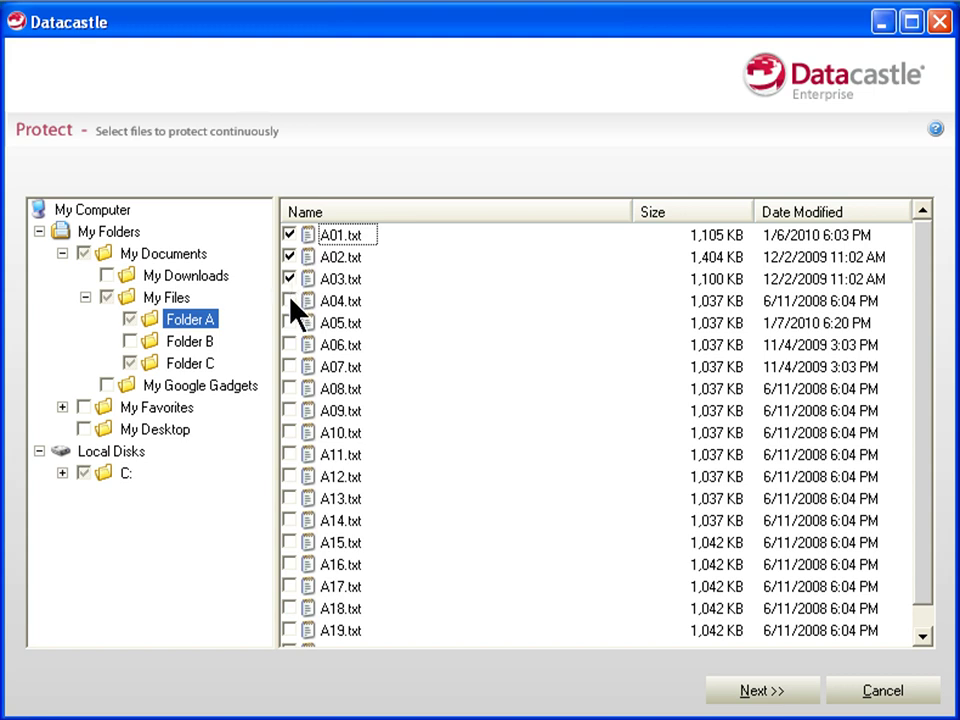
pyautogui.click(290, 301)
# - Protect all of Folder B, leave Folder C cleared, and continue to the summary
pyautogui.click(200, 342)
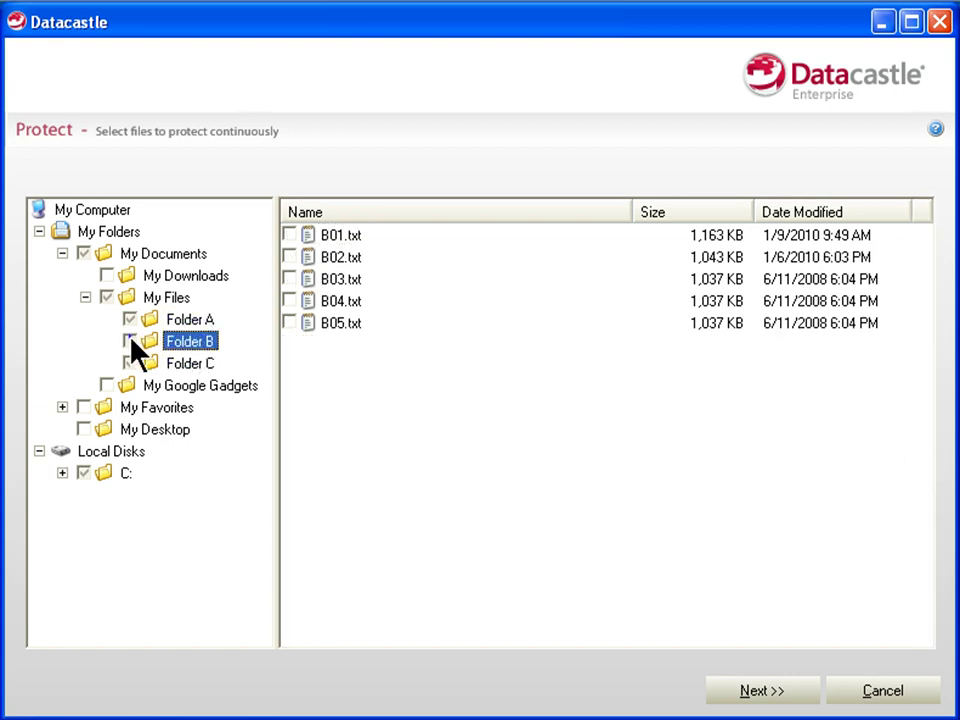
pyautogui.click(131, 341)
pyautogui.click(181, 366)
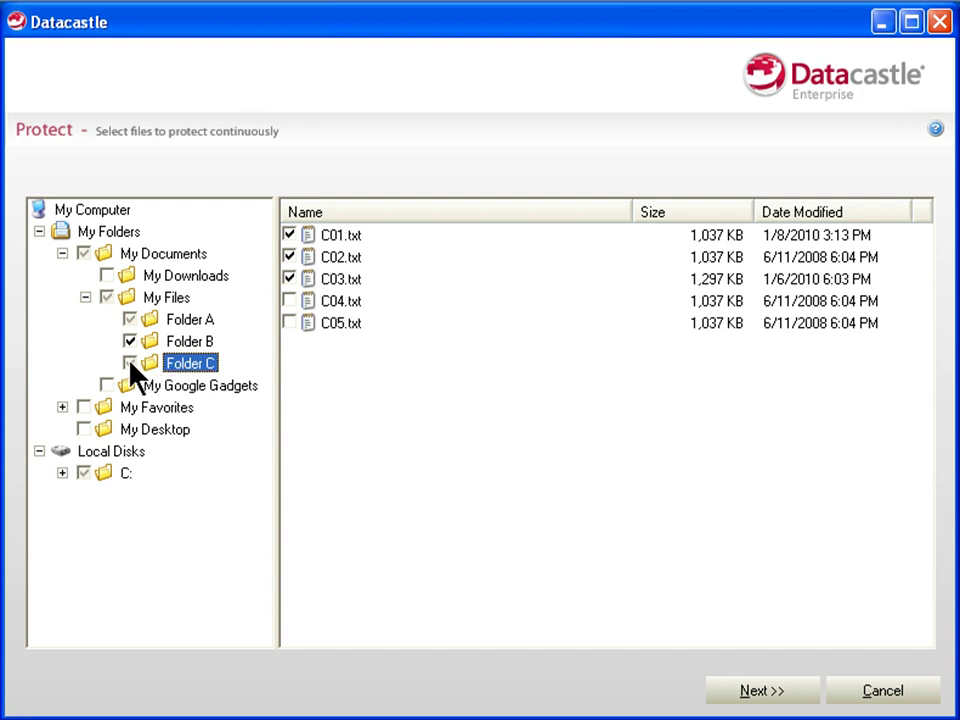
pyautogui.click(130, 363)
pyautogui.click(130, 363)
pyautogui.click(795, 697)
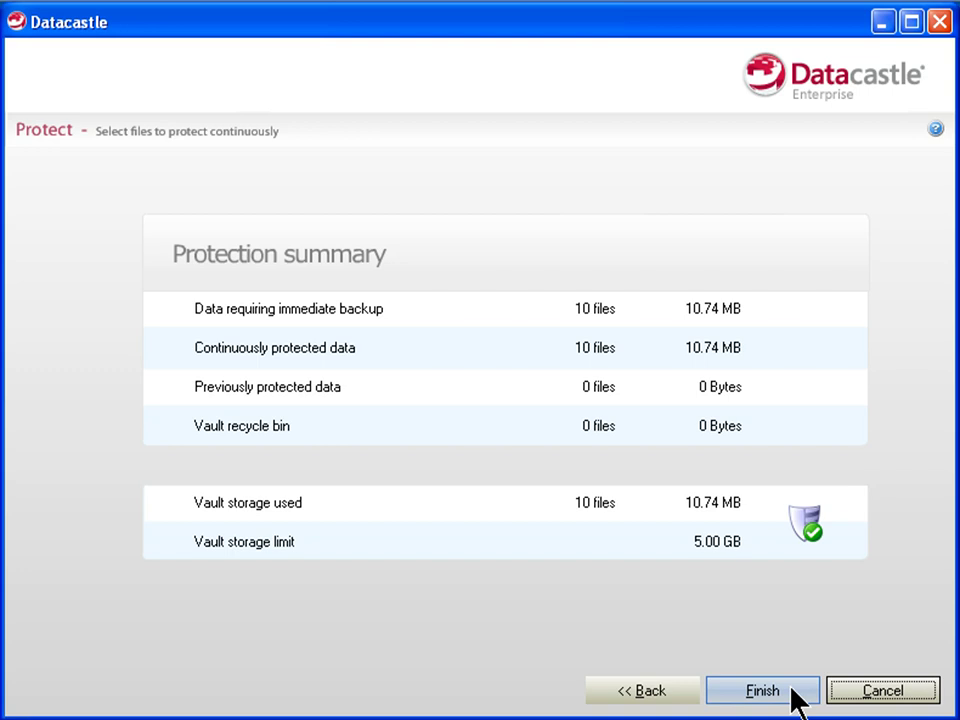
# - Finish the protection setup so the vault holds 10 files (10.74 MB)
pyautogui.click(763, 691)
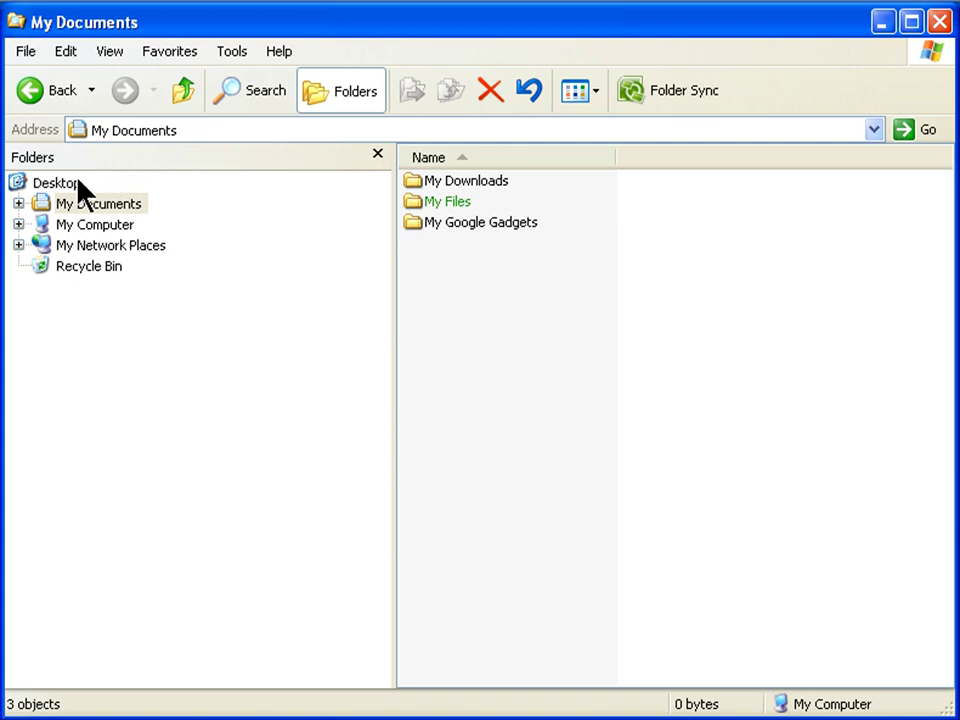
# - Browse to My Documents > My Files > Folder B and delete B01.txt, confirming with Yes
pyautogui.click(19, 204)
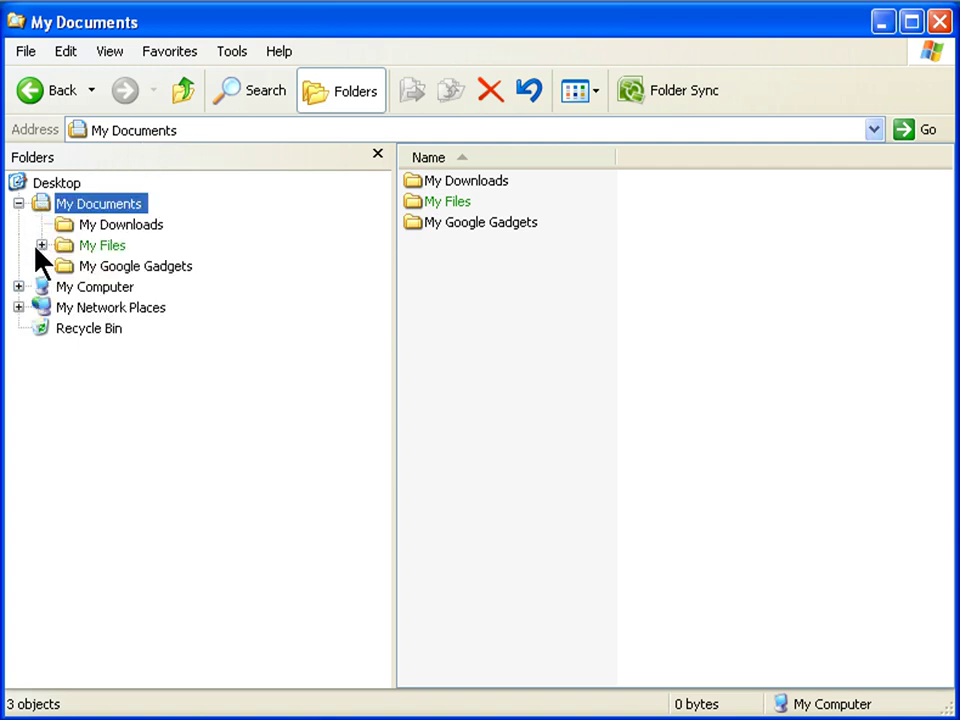
pyautogui.click(40, 246)
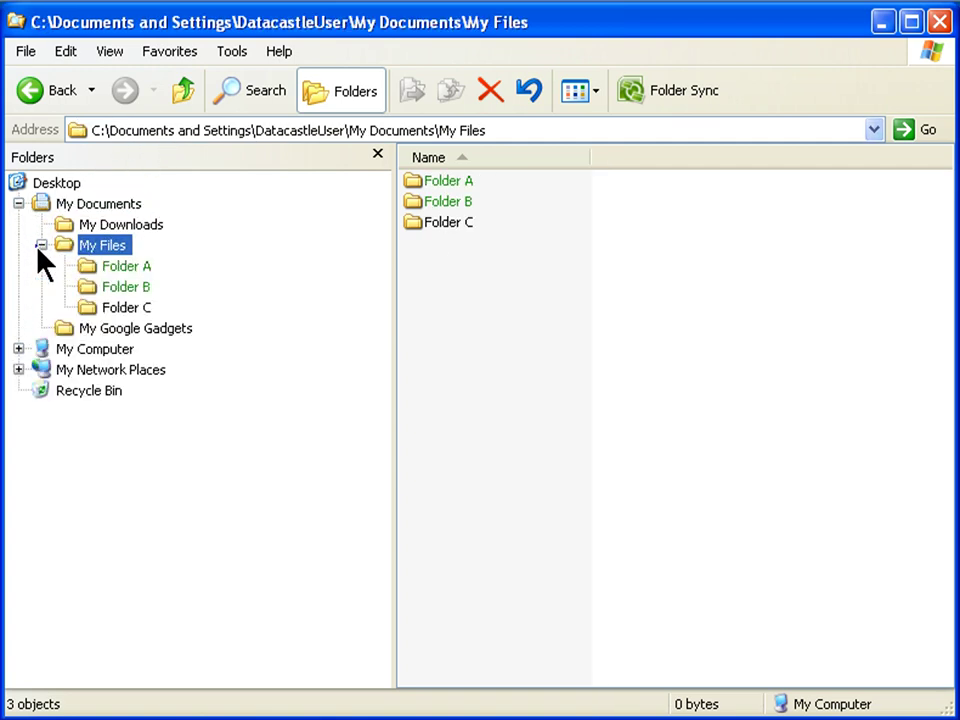
pyautogui.click(116, 264)
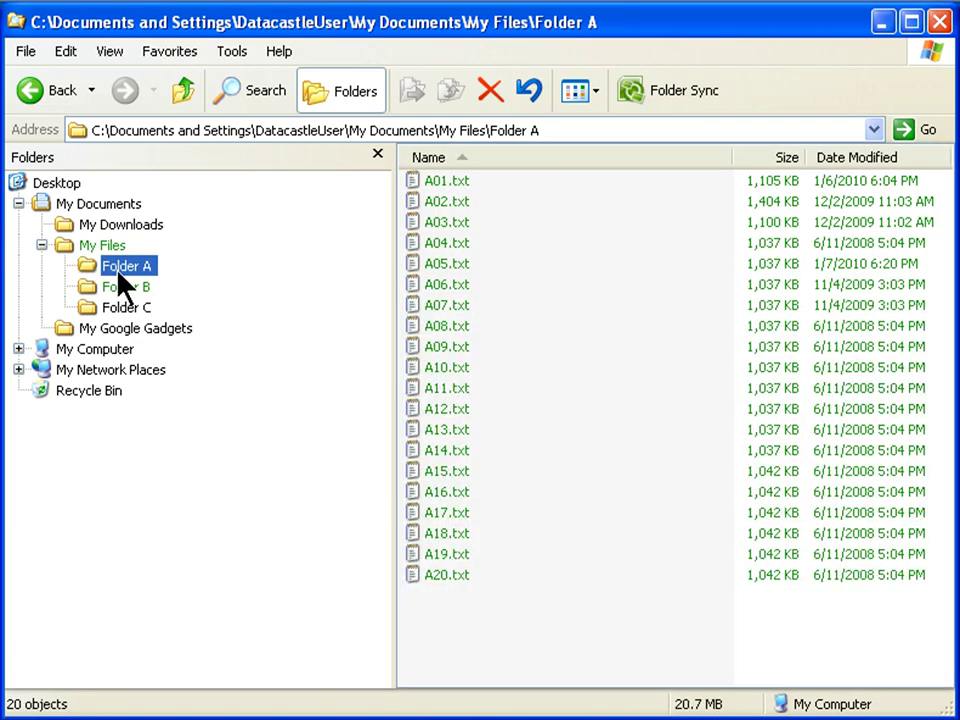
pyautogui.click(124, 288)
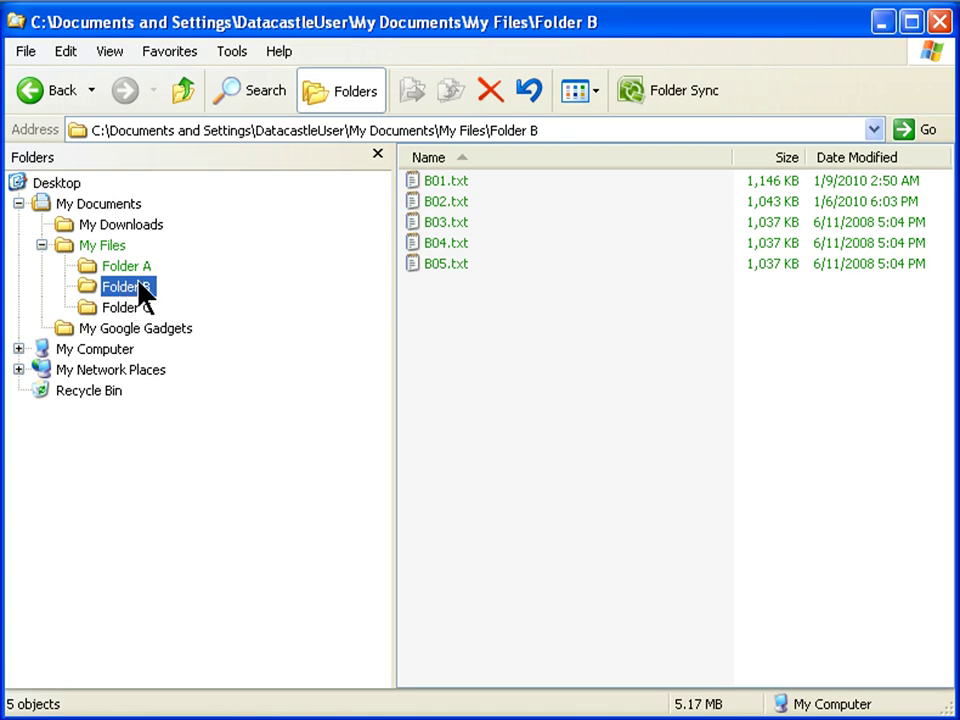
pyautogui.click(428, 192)
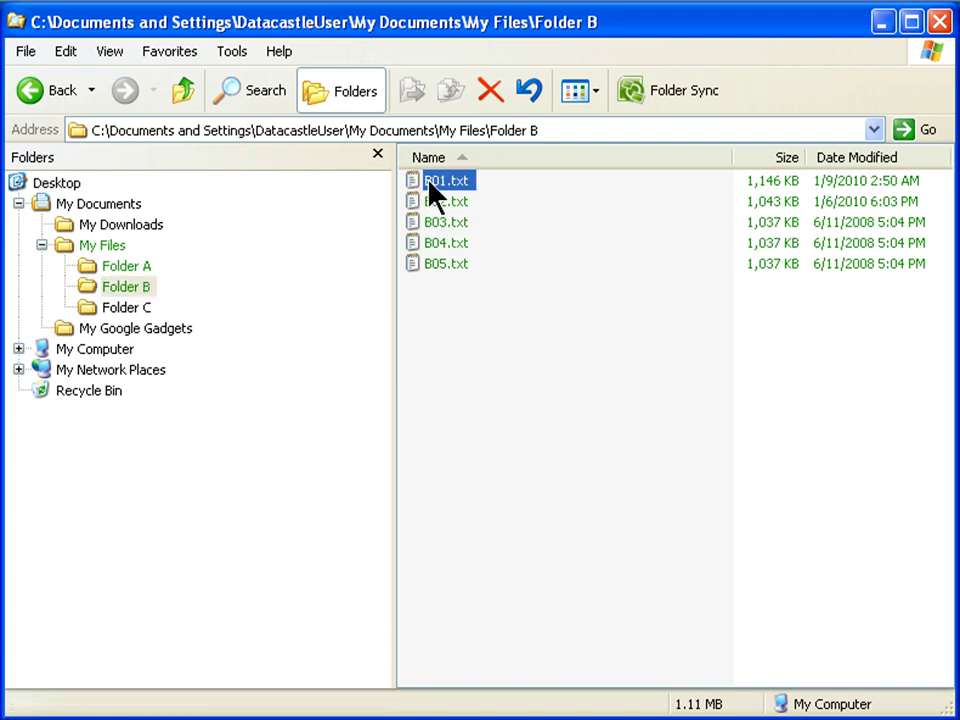
pyautogui.rightClick(428, 192)
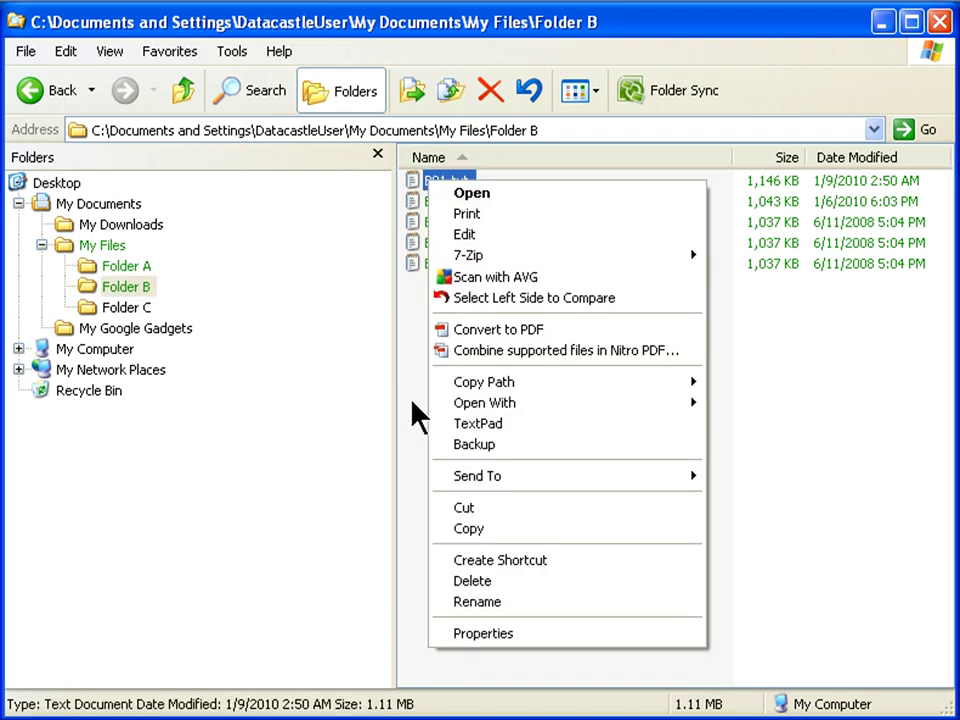
pyautogui.click(455, 580)
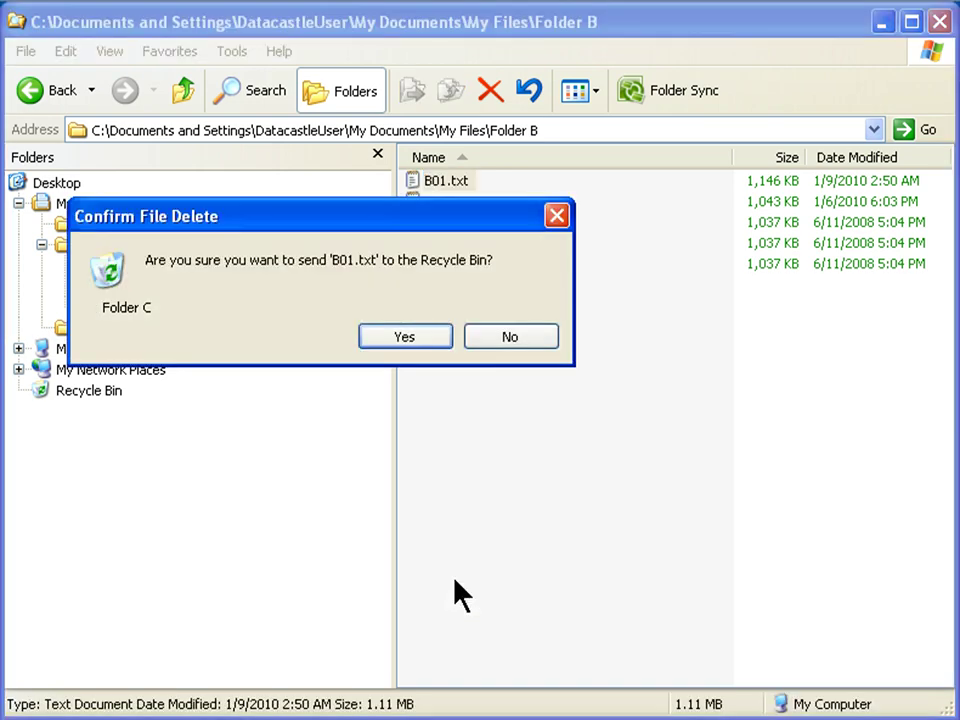
pyautogui.click(406, 338)
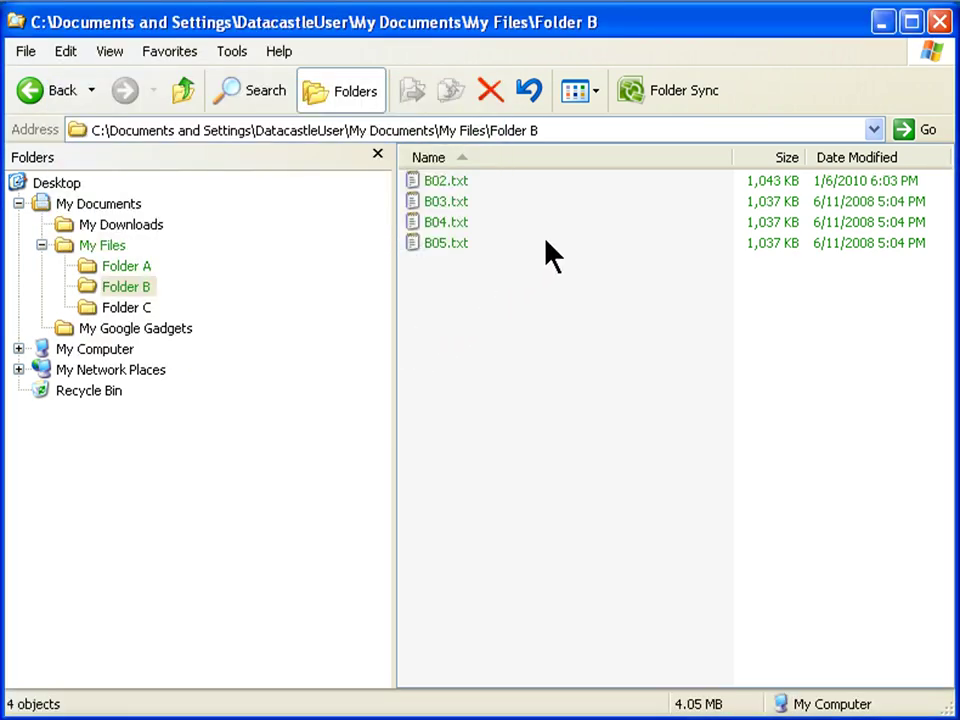
pyautogui.click(883, 24)
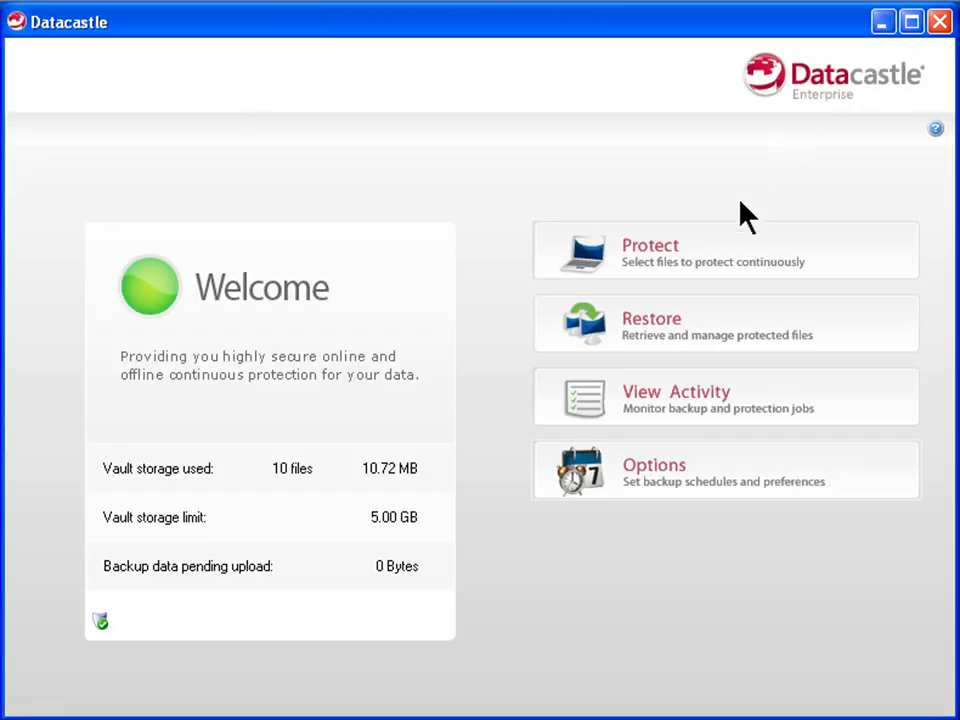
# - In Restore, browse the vault to My Files > Folder B, tick B01.txt and start restoring
pyautogui.click(678, 324)
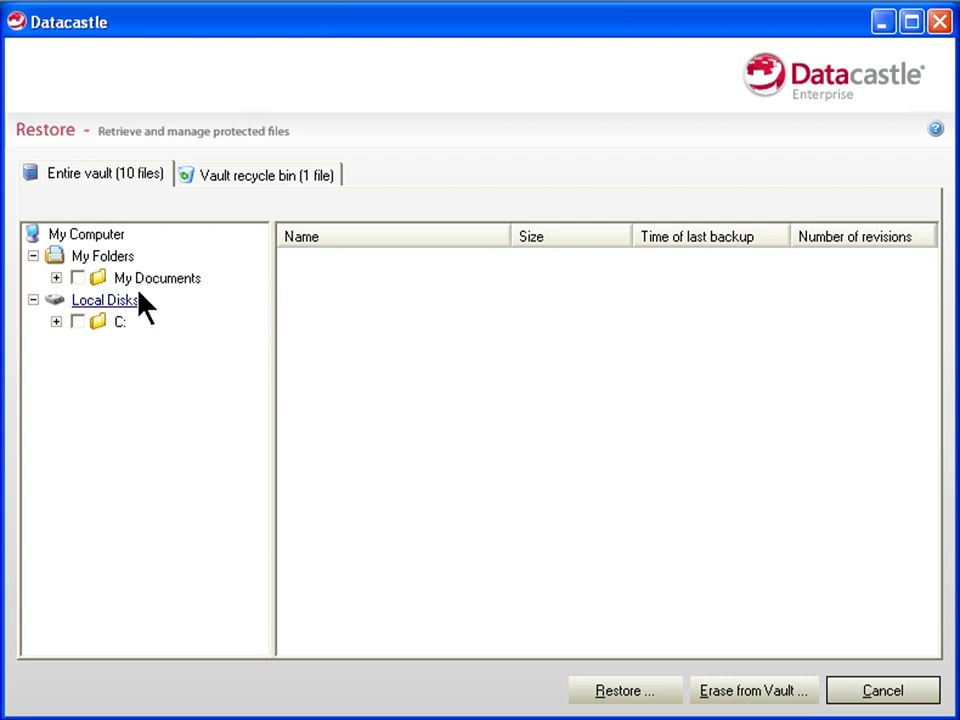
pyautogui.click(56, 278)
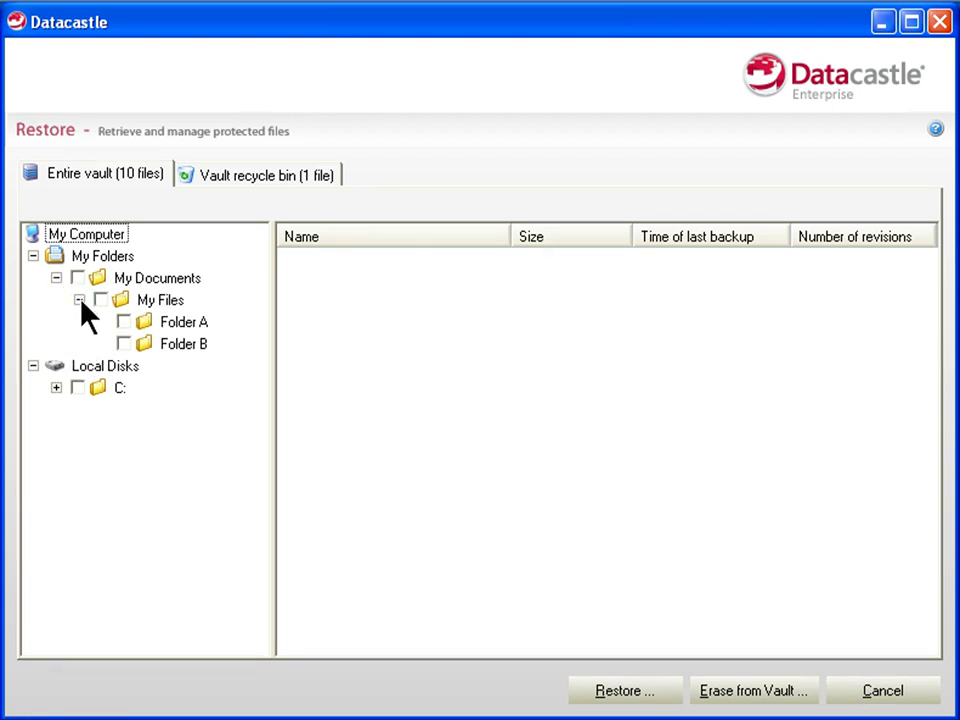
pyautogui.click(170, 324)
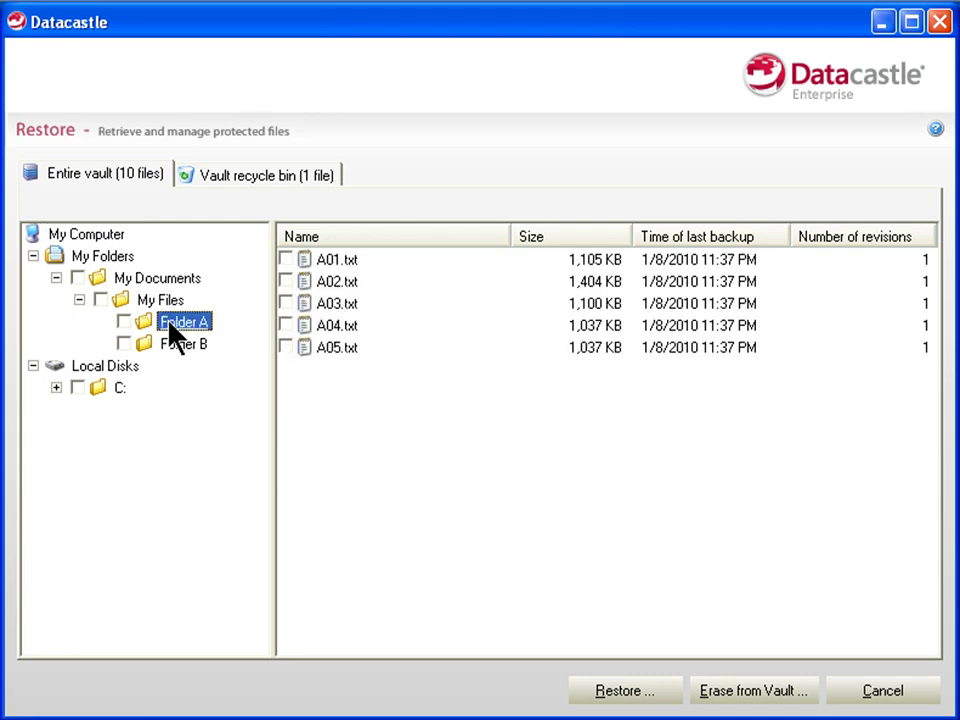
pyautogui.click(180, 345)
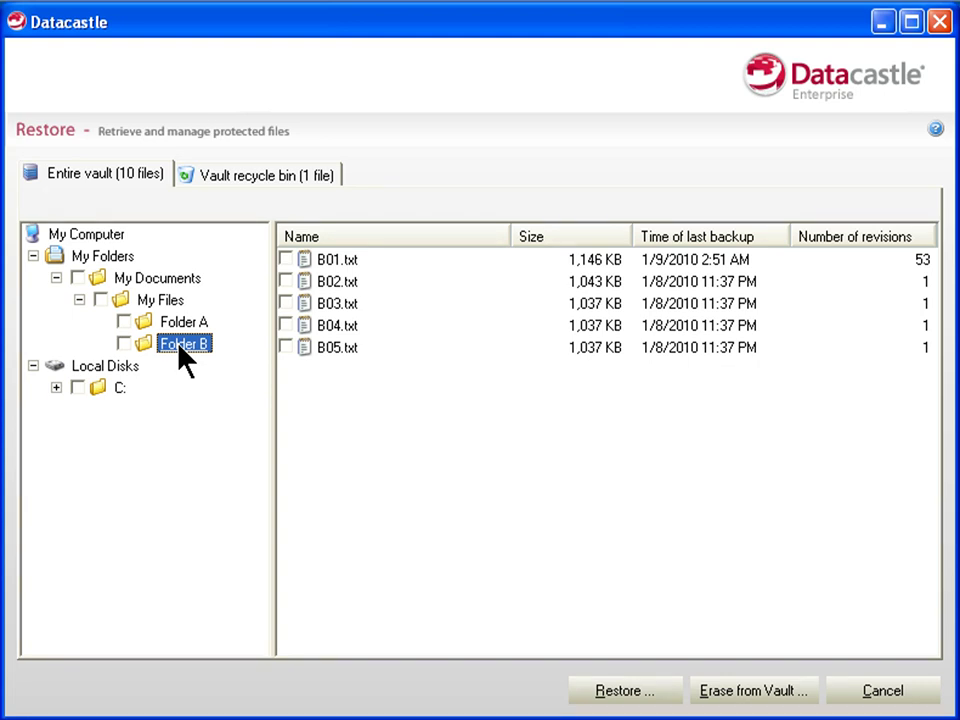
pyautogui.click(286, 261)
pyautogui.click(286, 260)
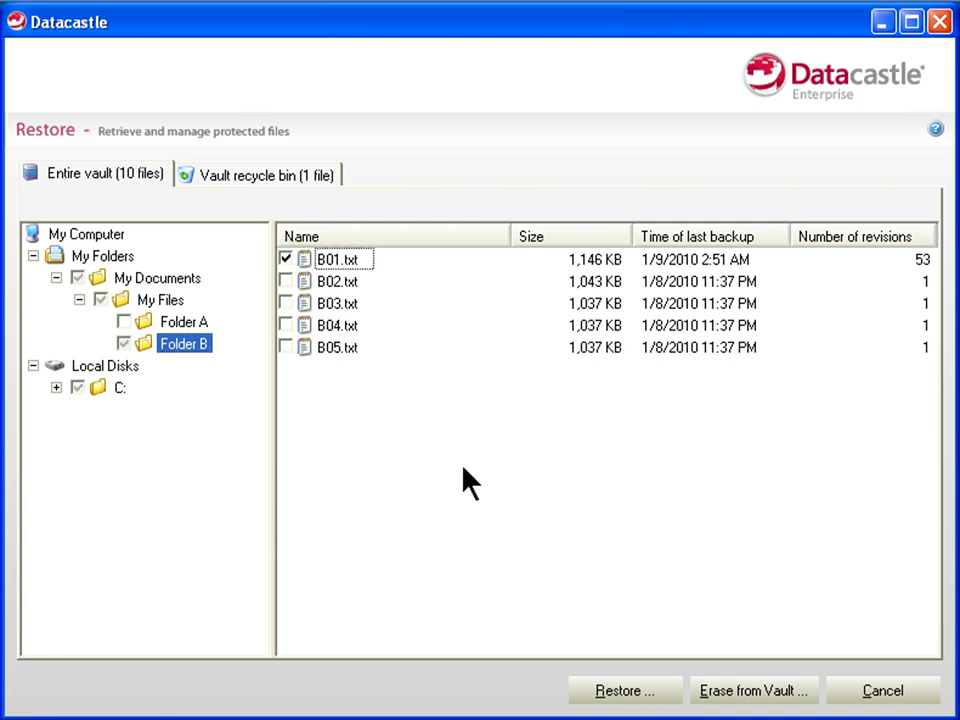
pyautogui.click(628, 690)
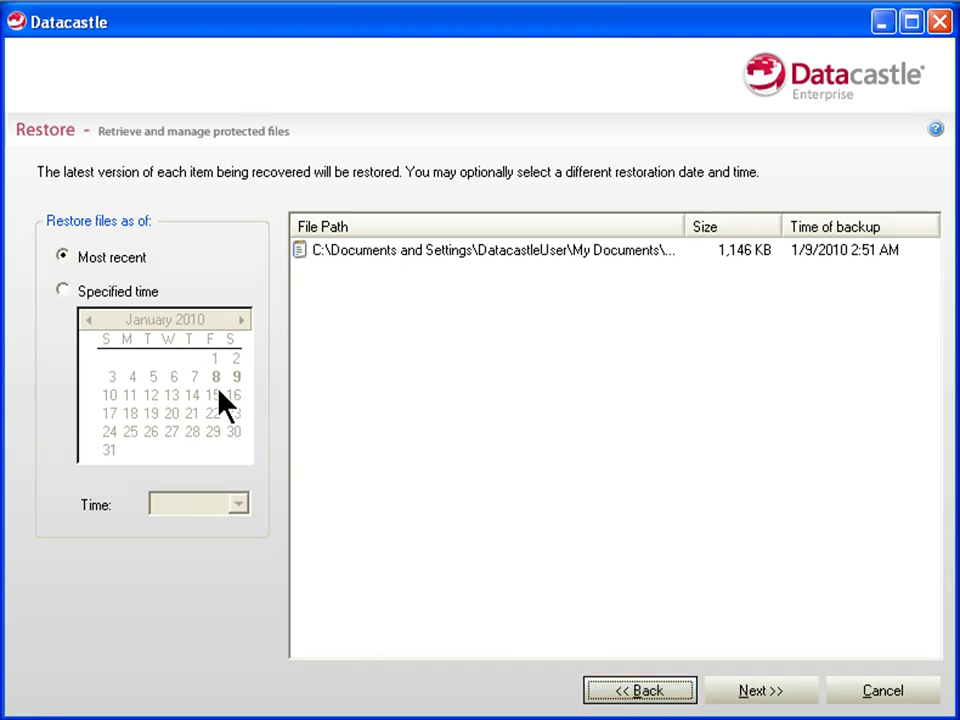
# - Restore as of January 9, 2010 at 2:11 AM, the 1,163 KB version
pyautogui.click(62, 290)
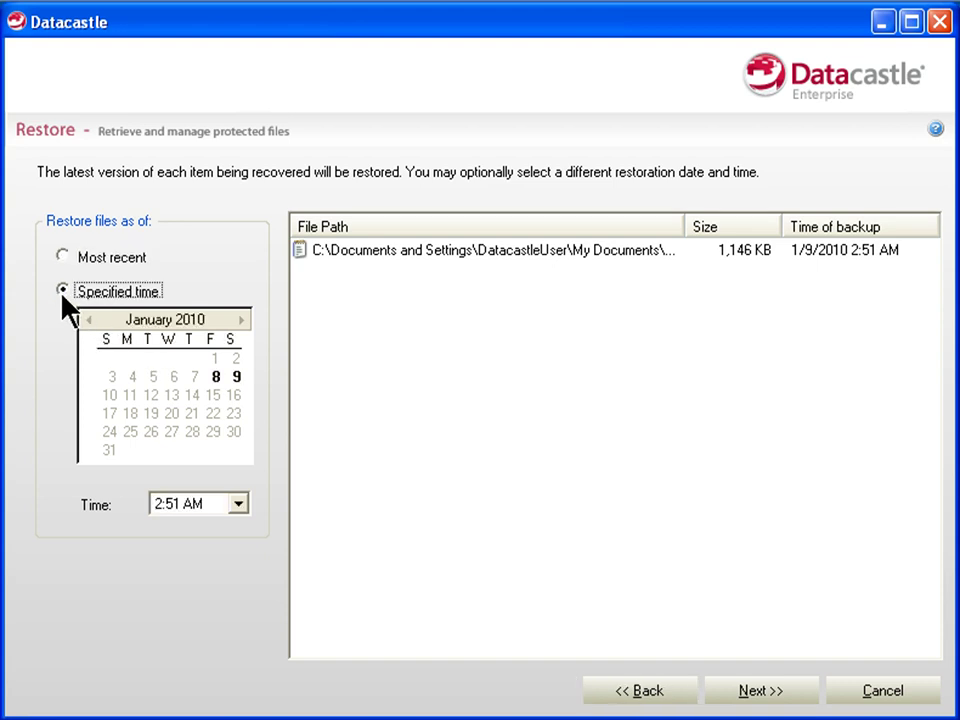
pyautogui.click(237, 376)
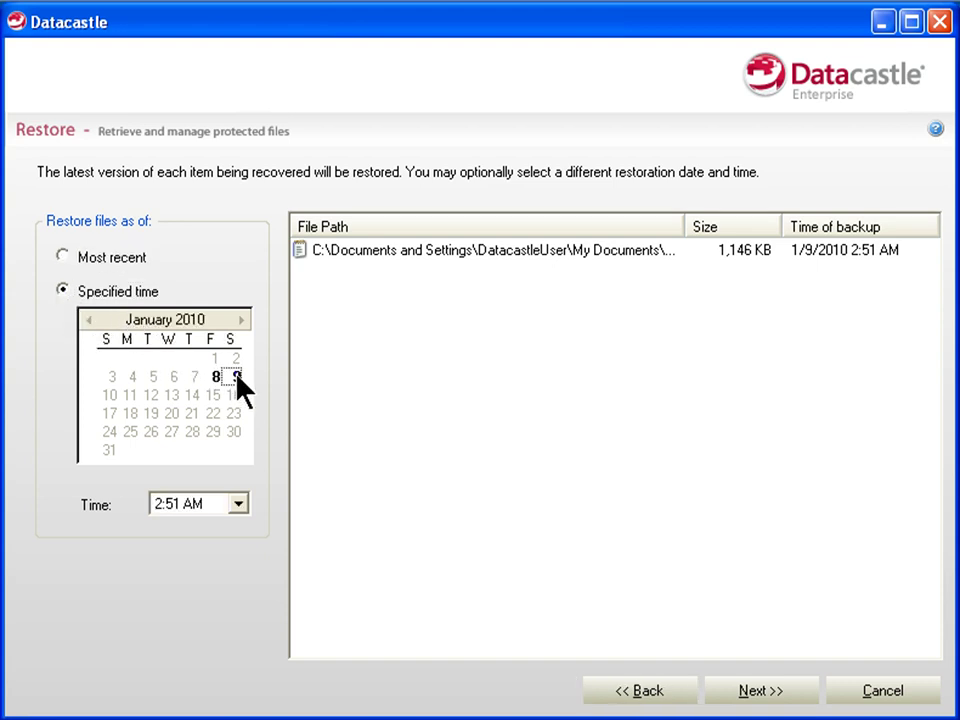
pyautogui.click(239, 503)
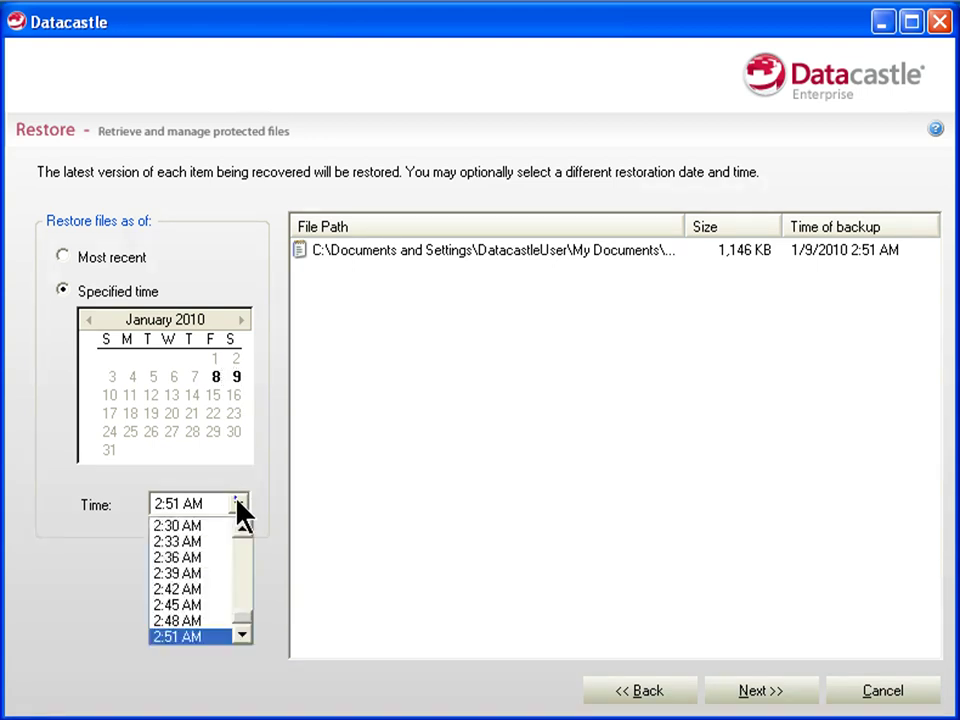
pyautogui.click(248, 570)
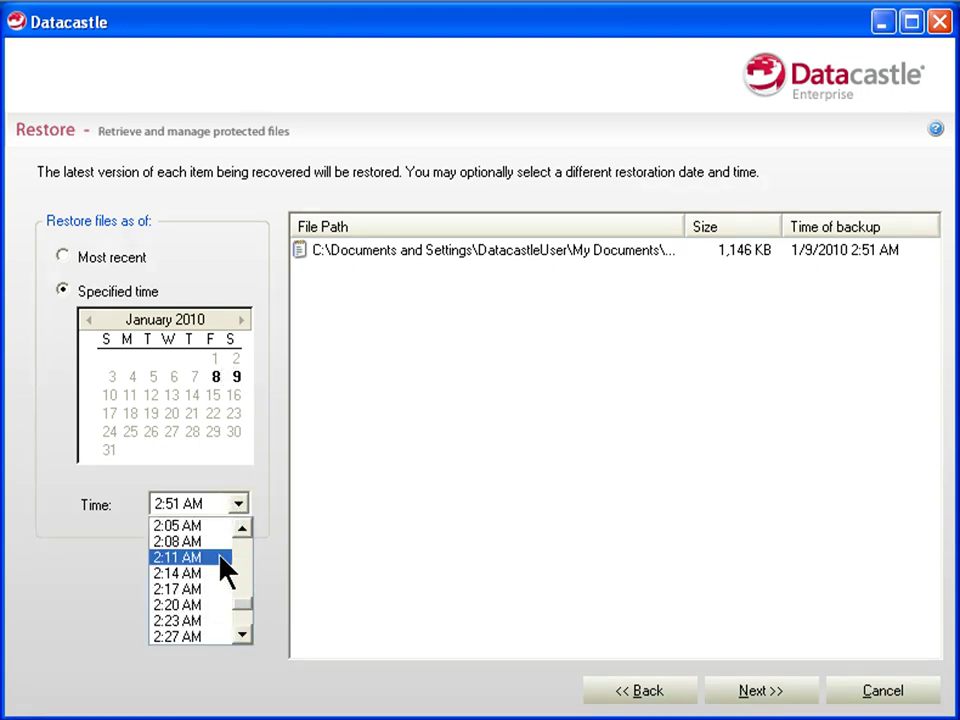
pyautogui.click(222, 558)
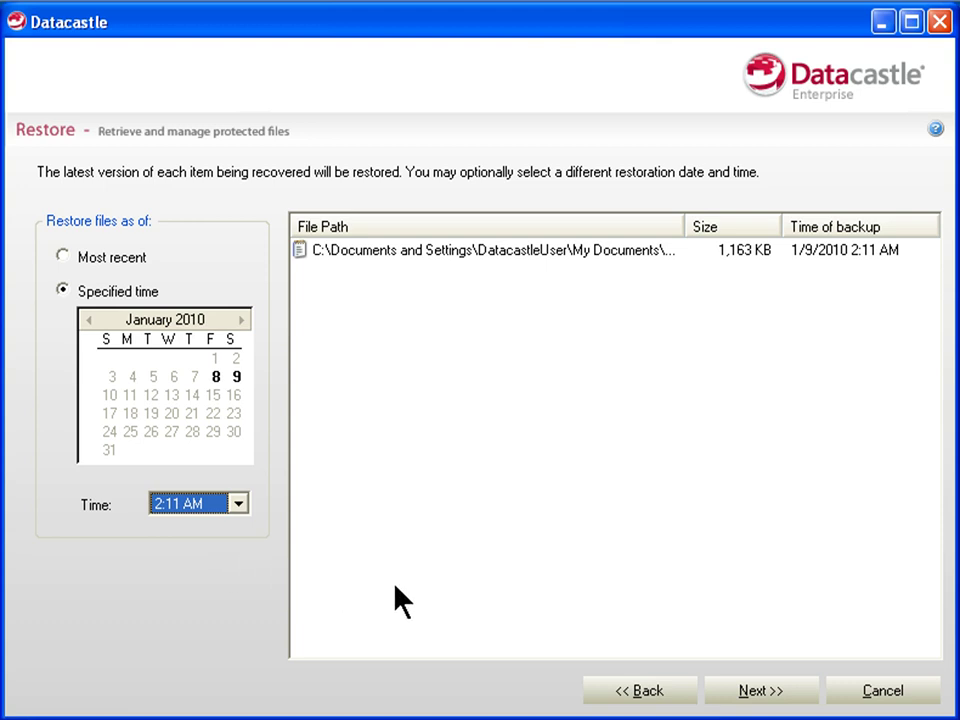
pyautogui.click(778, 699)
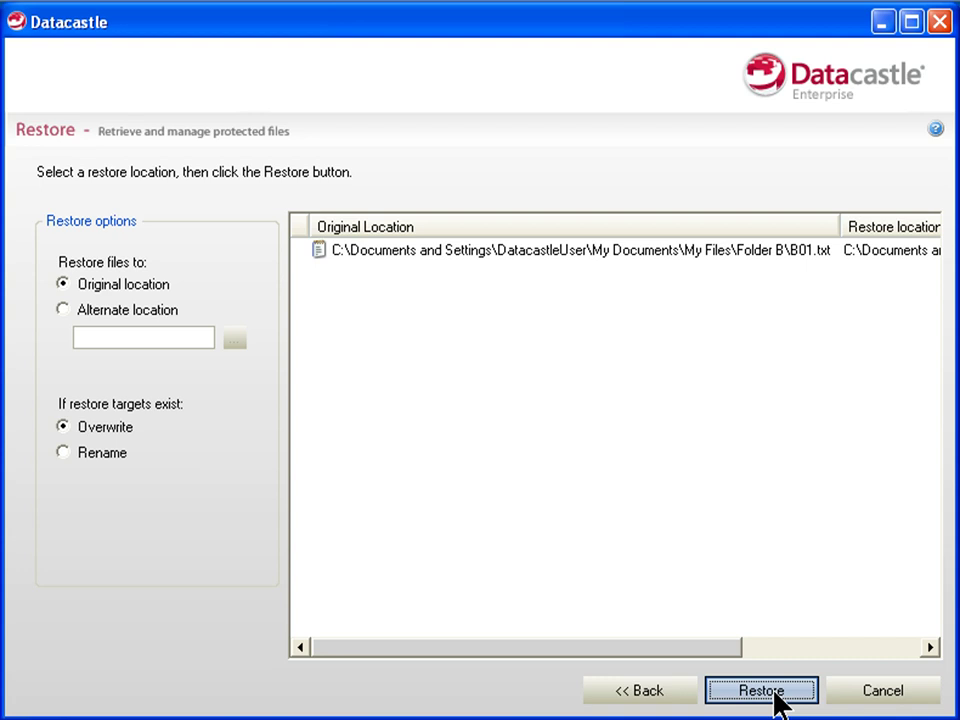
# - Restore B01.txt to its original Folder B location, overwriting the existing file
pyautogui.click(777, 697)
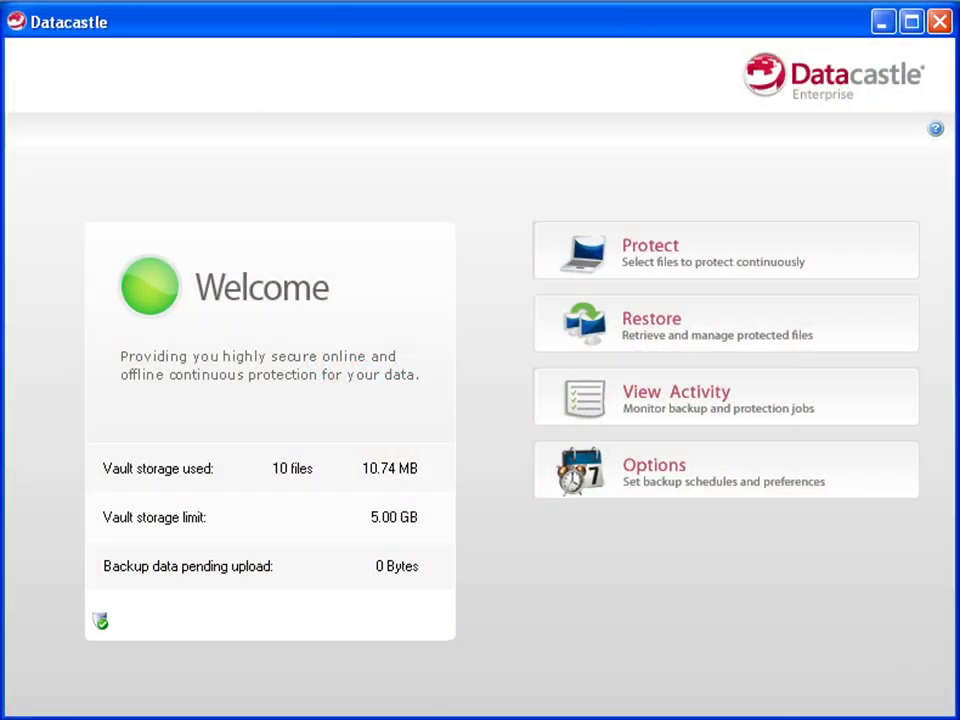
# - Open View Activity and review the 2:42 PM File scanner and Restore job details
pyautogui.click(757, 411)
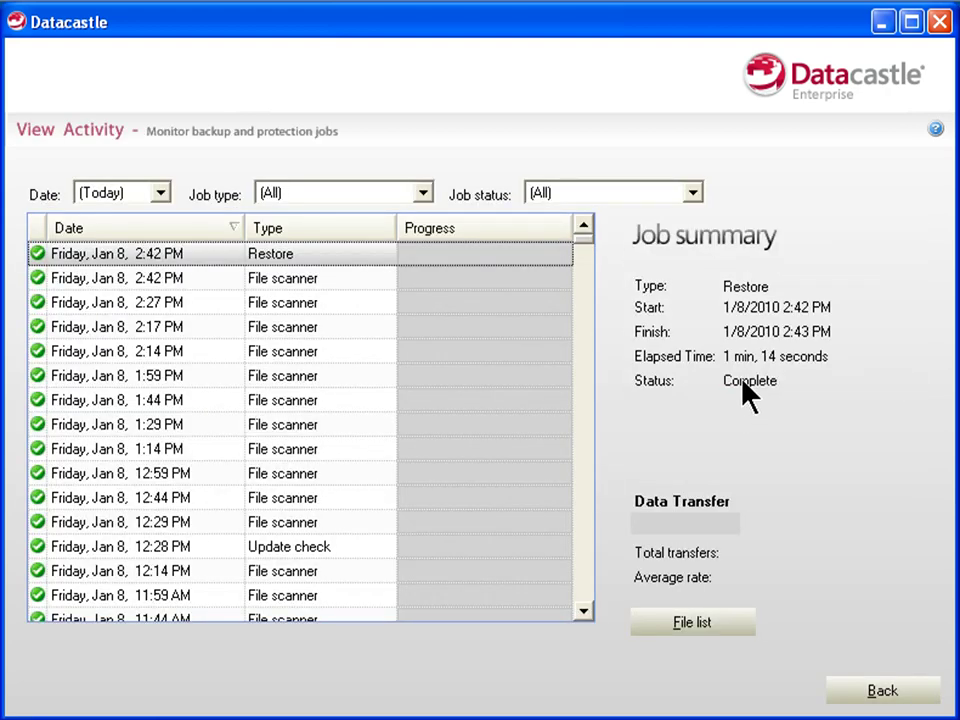
pyautogui.click(581, 240)
pyautogui.moveTo(581, 240)
pyautogui.mouseDown()
pyautogui.moveTo(583, 381)
pyautogui.moveTo(583, 244)
pyautogui.mouseUp()
pyautogui.click(310, 283)
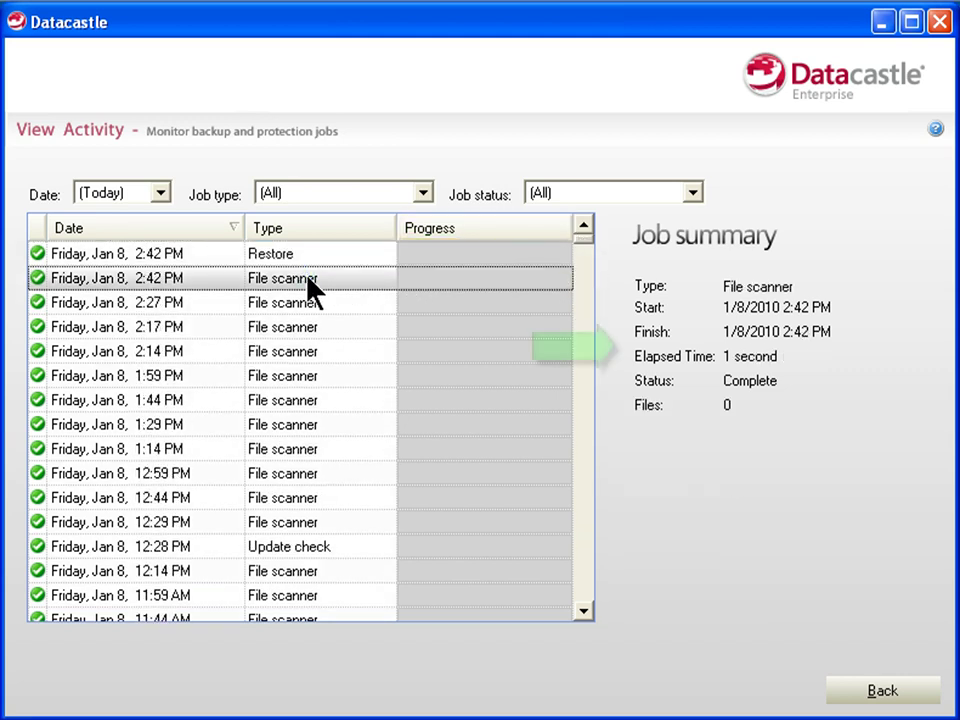
pyautogui.click(306, 255)
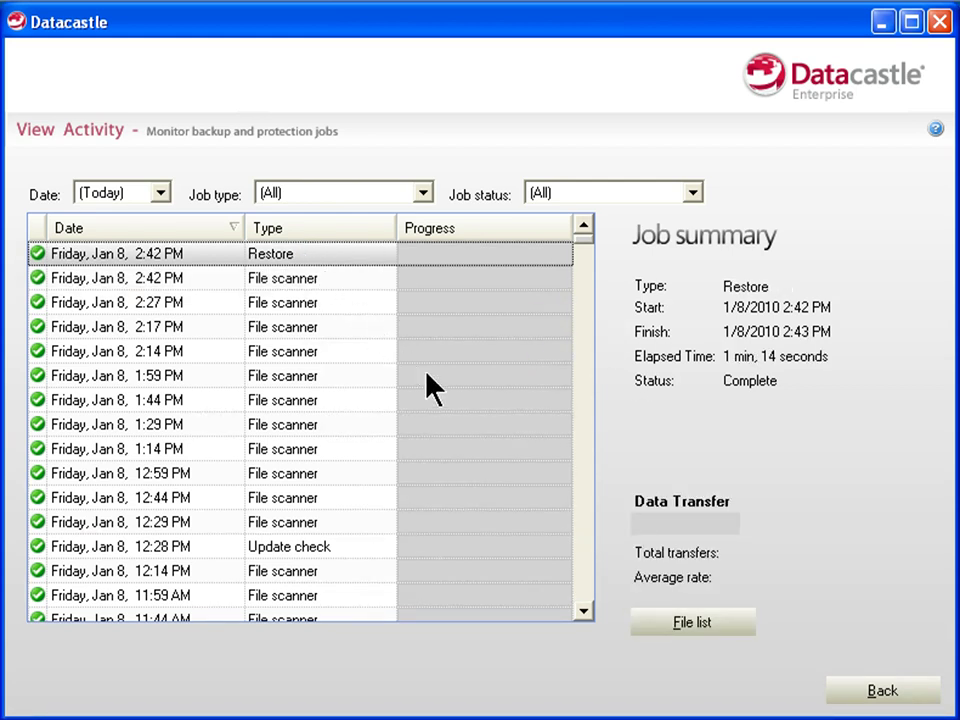
pyautogui.click(692, 623)
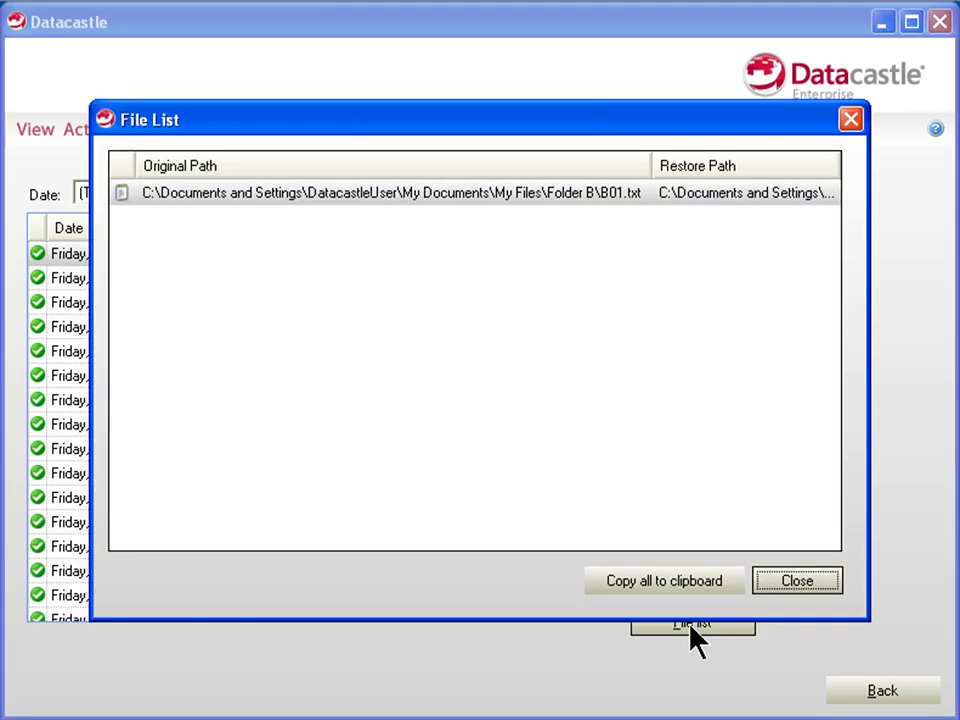
pyautogui.click(797, 581)
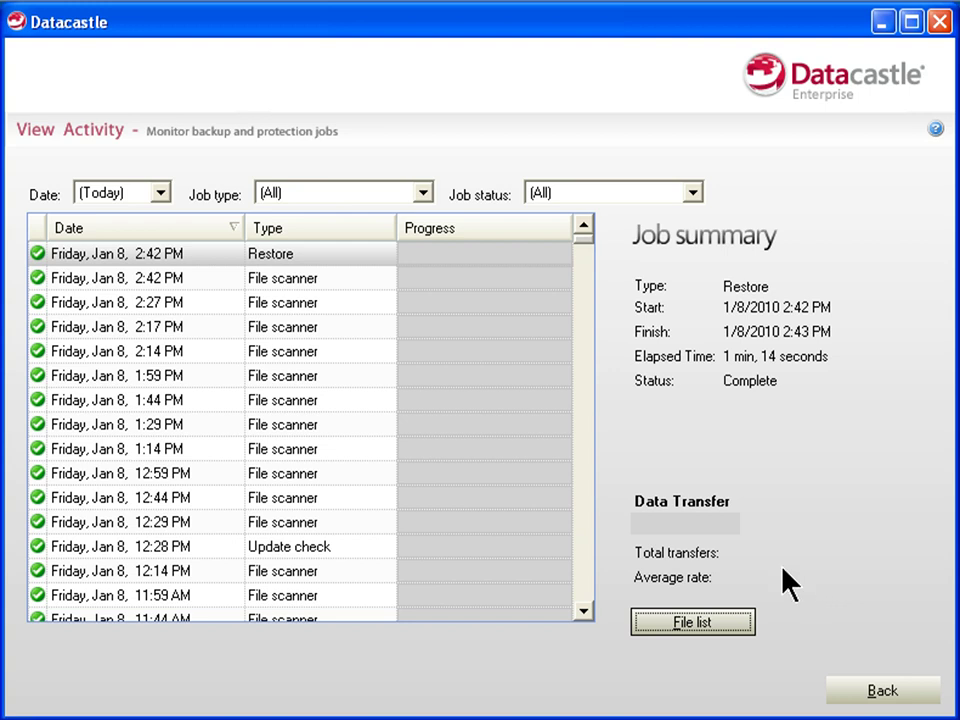
# - Filter the activity log to Restore jobs on 1/7/2010, then go back to Welcome
pyautogui.click(161, 193)
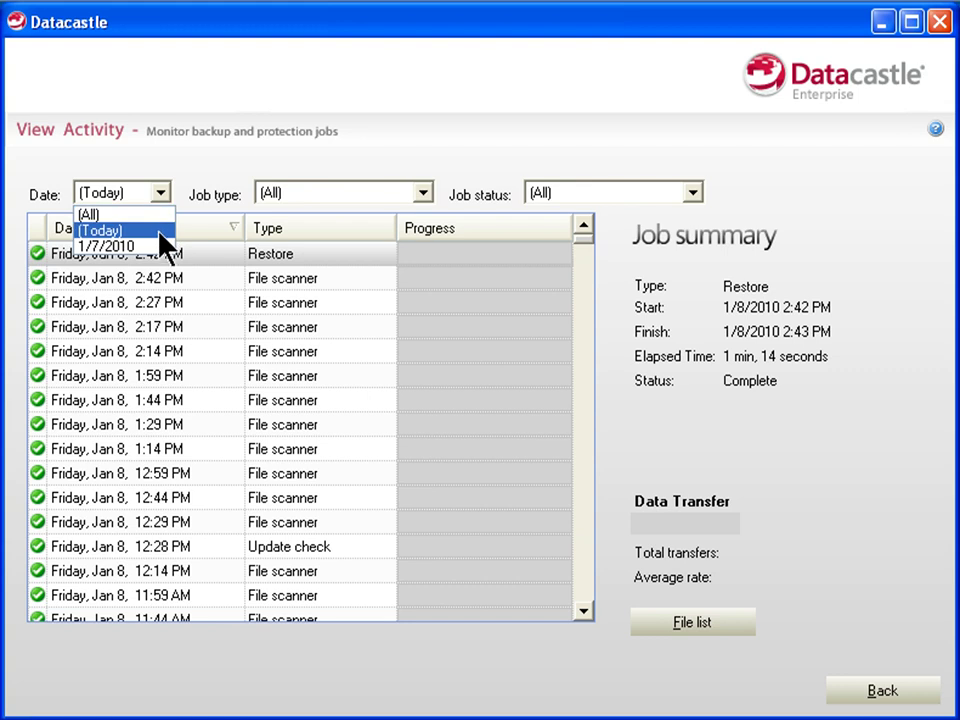
pyautogui.click(163, 246)
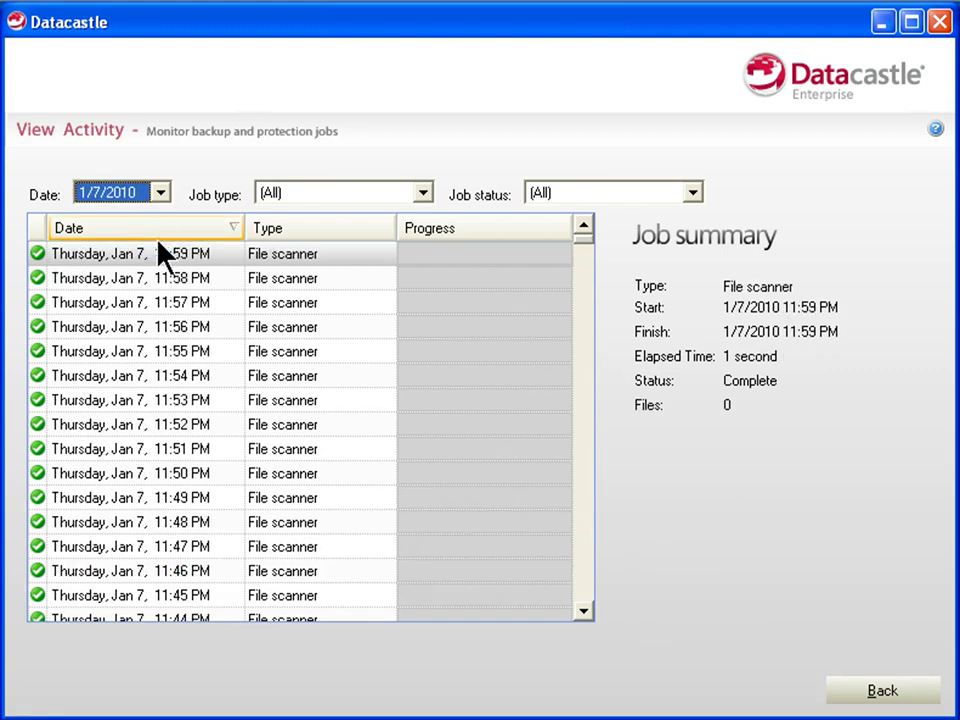
pyautogui.click(421, 193)
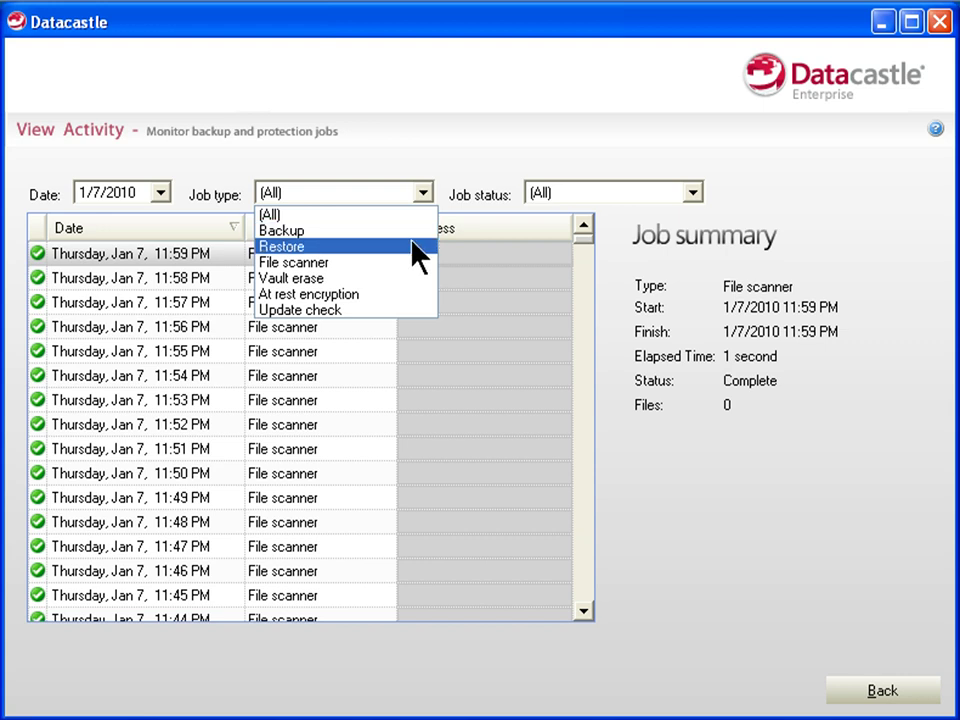
pyautogui.click(412, 242)
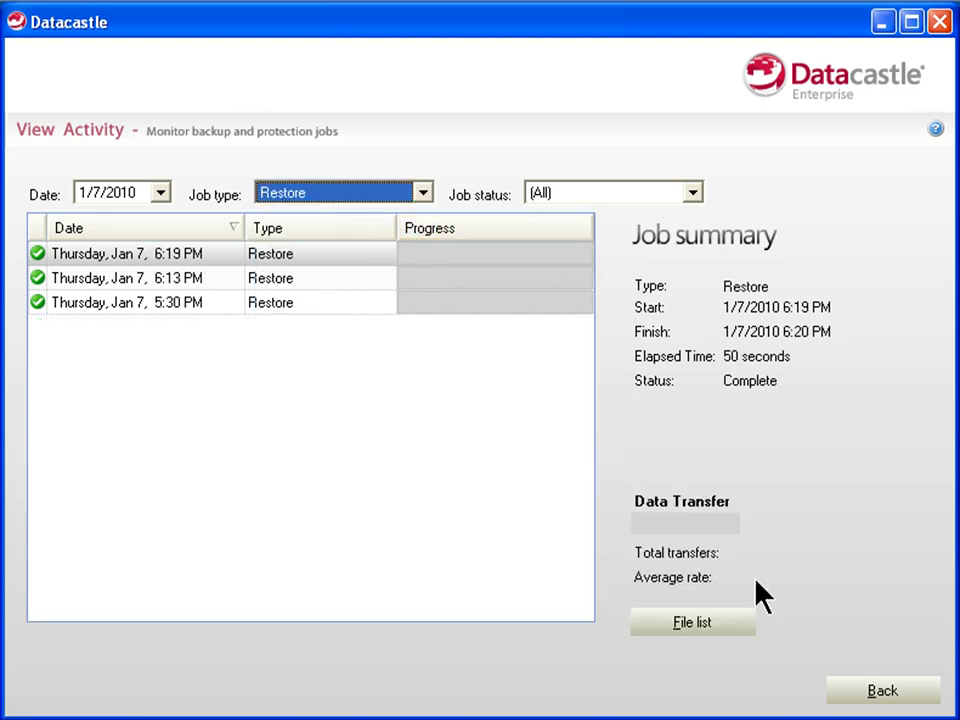
pyautogui.click(886, 698)
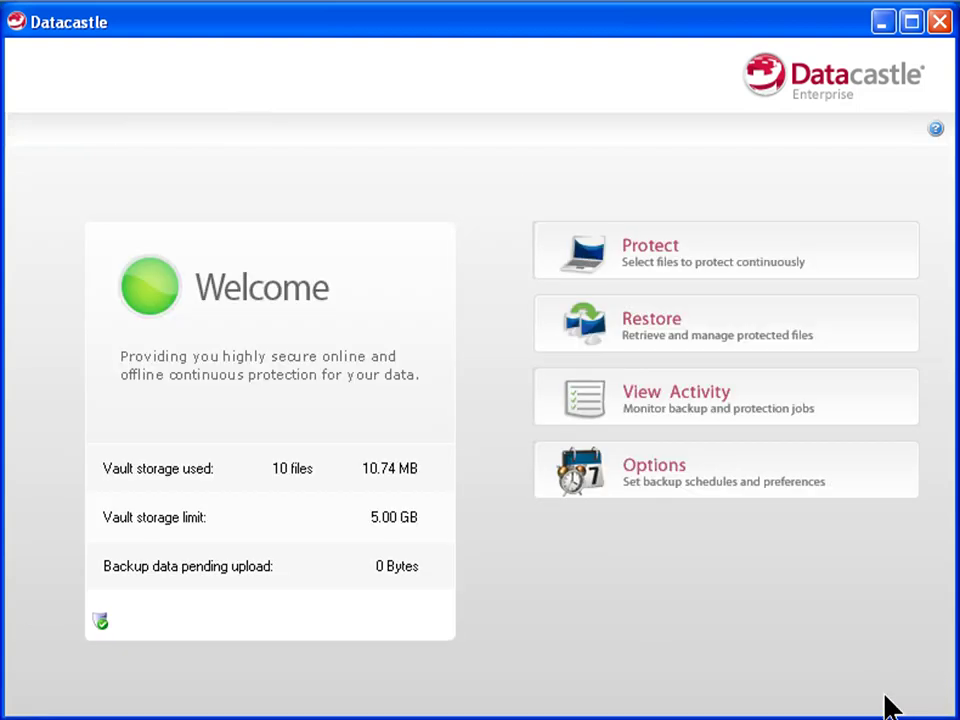
# - Protect A06.txt from My Files > Folder A, bringing the total to 25 files, 25.94 MB
pyautogui.click(717, 252)
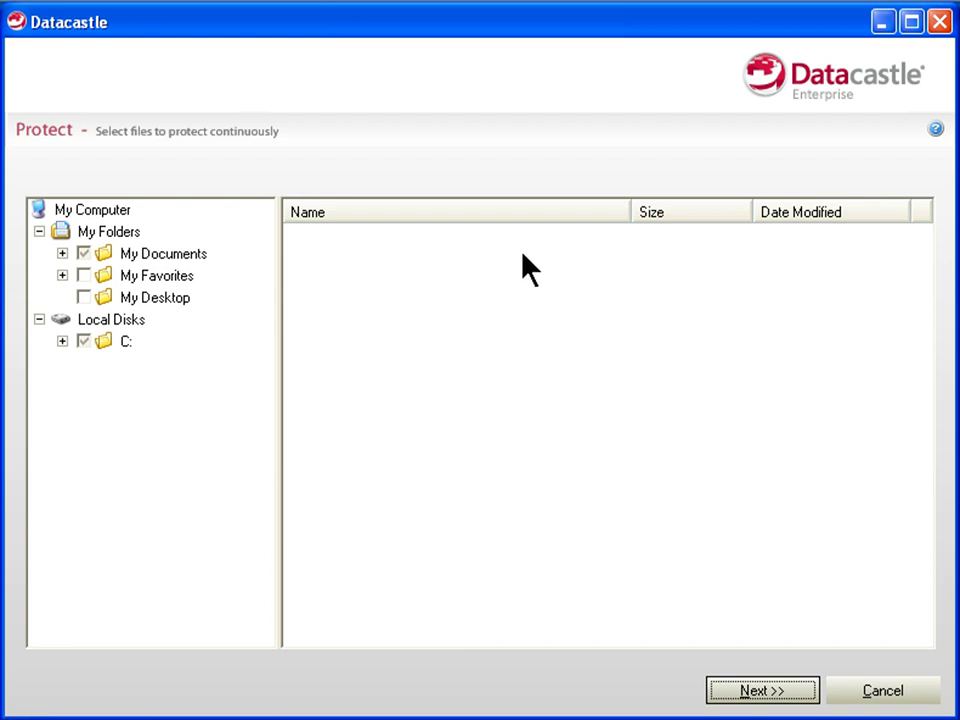
pyautogui.click(62, 253)
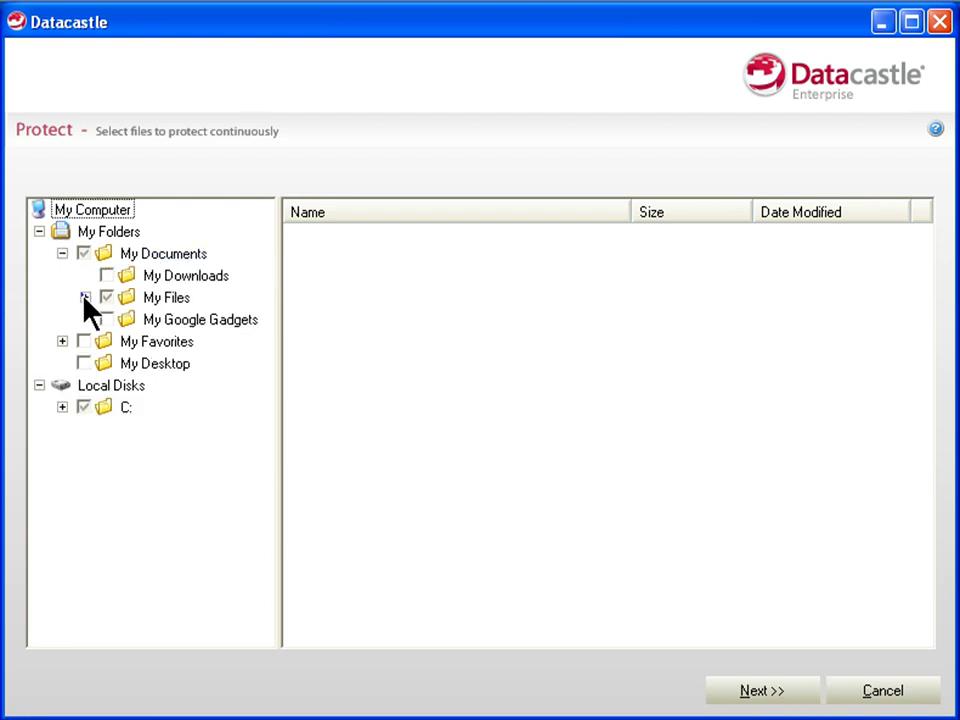
pyautogui.click(85, 298)
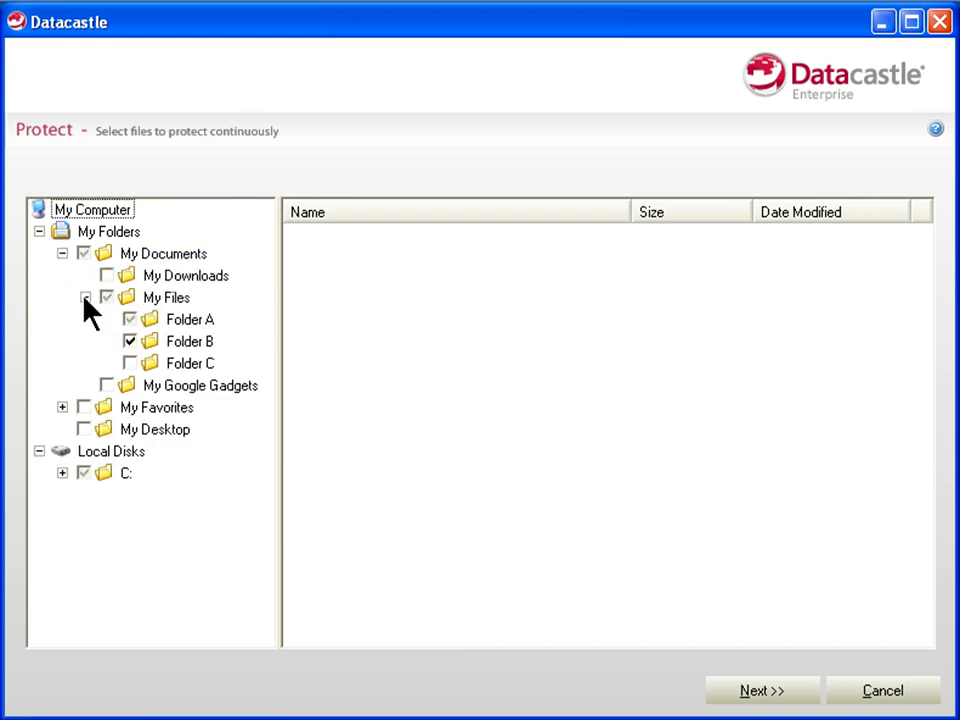
pyautogui.click(185, 319)
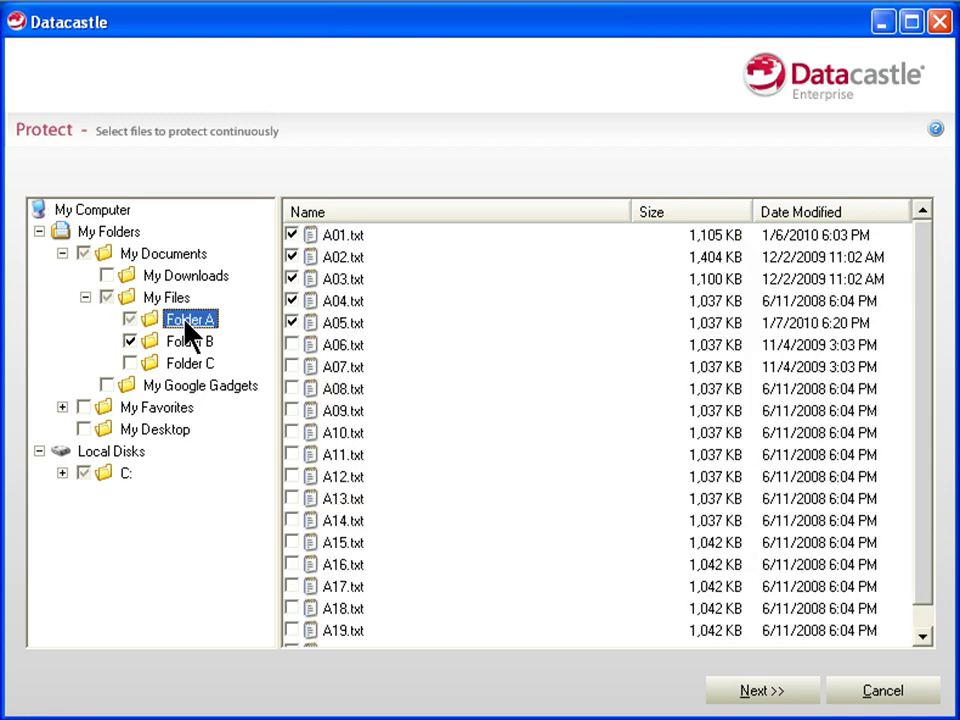
pyautogui.click(291, 345)
pyautogui.click(760, 692)
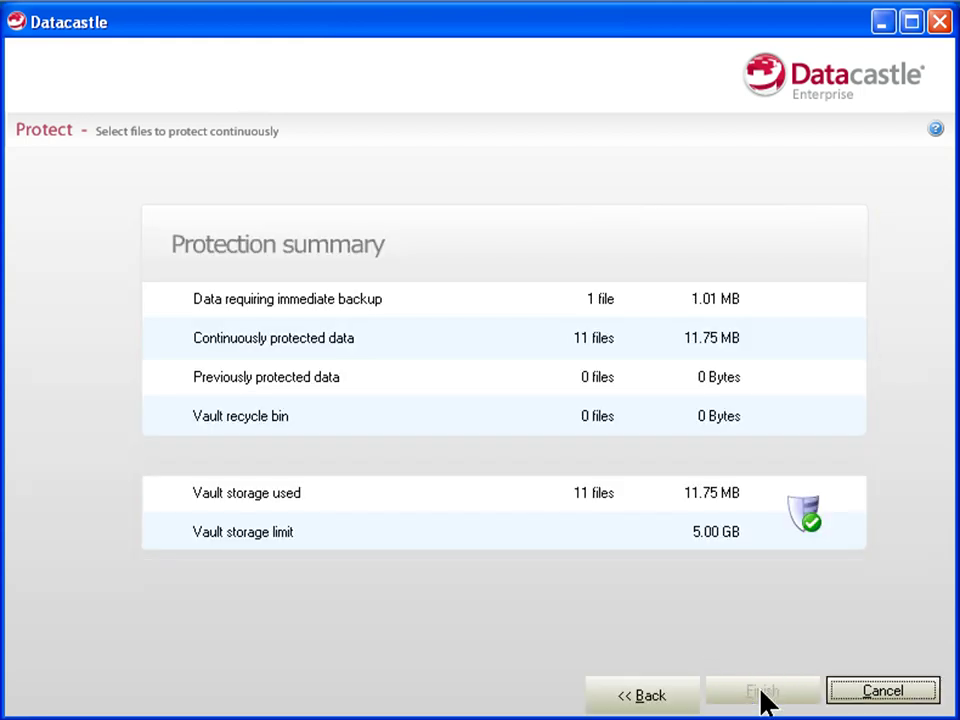
pyautogui.click(763, 694)
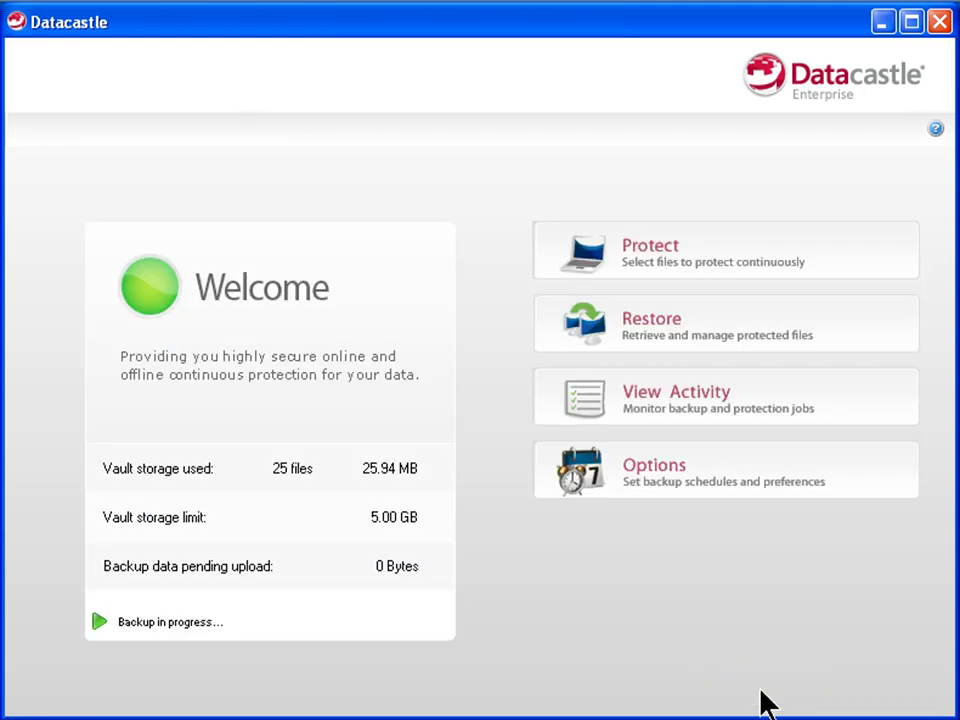
pyautogui.click(767, 407)
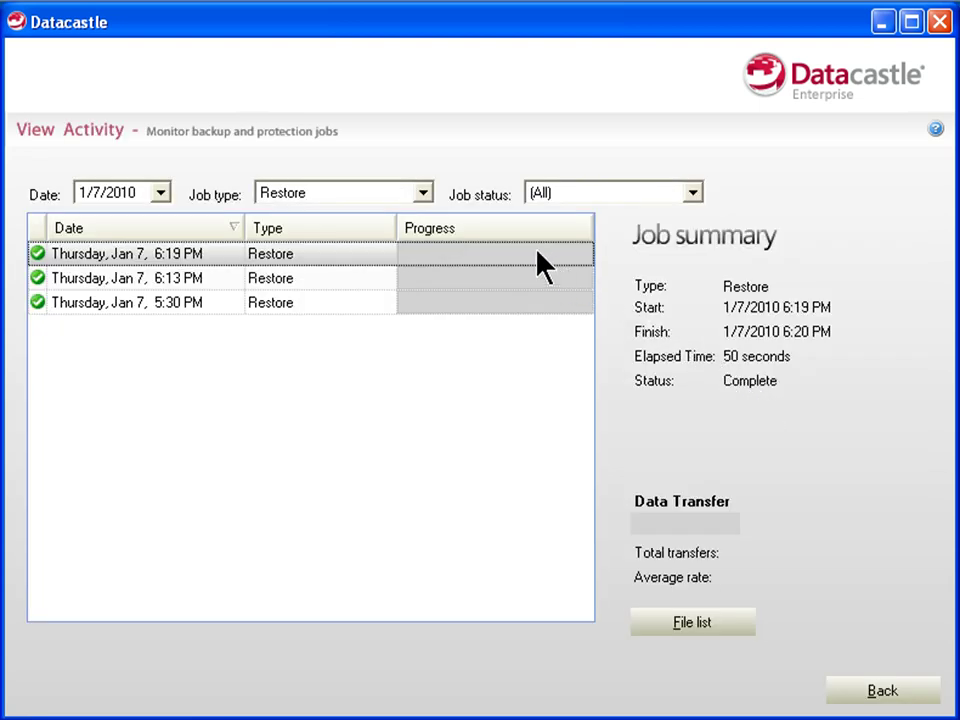
pyautogui.click(424, 194)
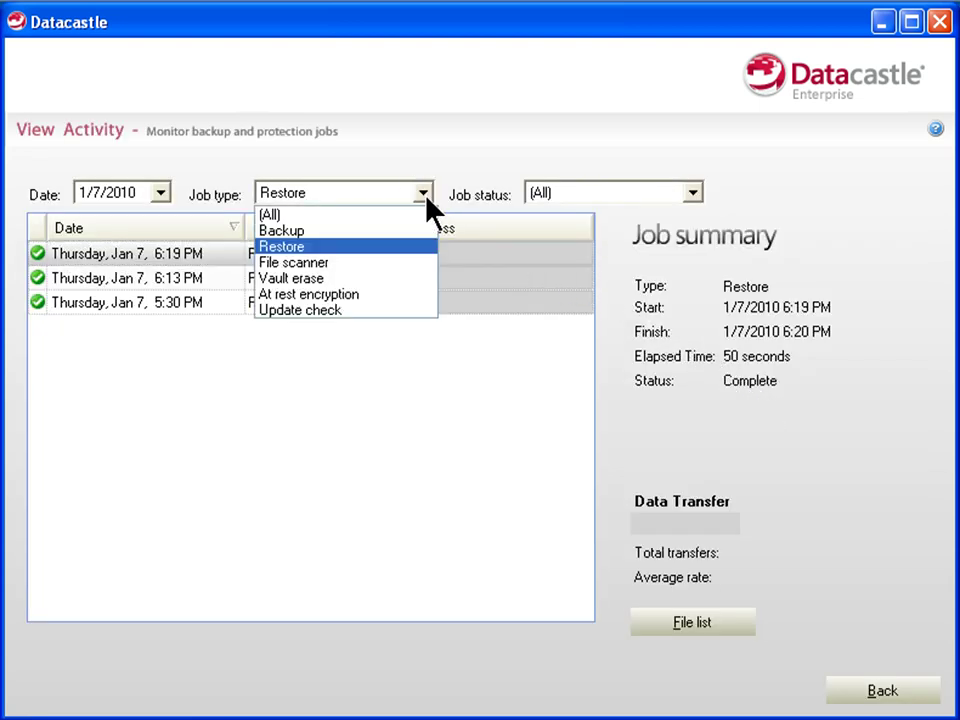
pyautogui.click(400, 231)
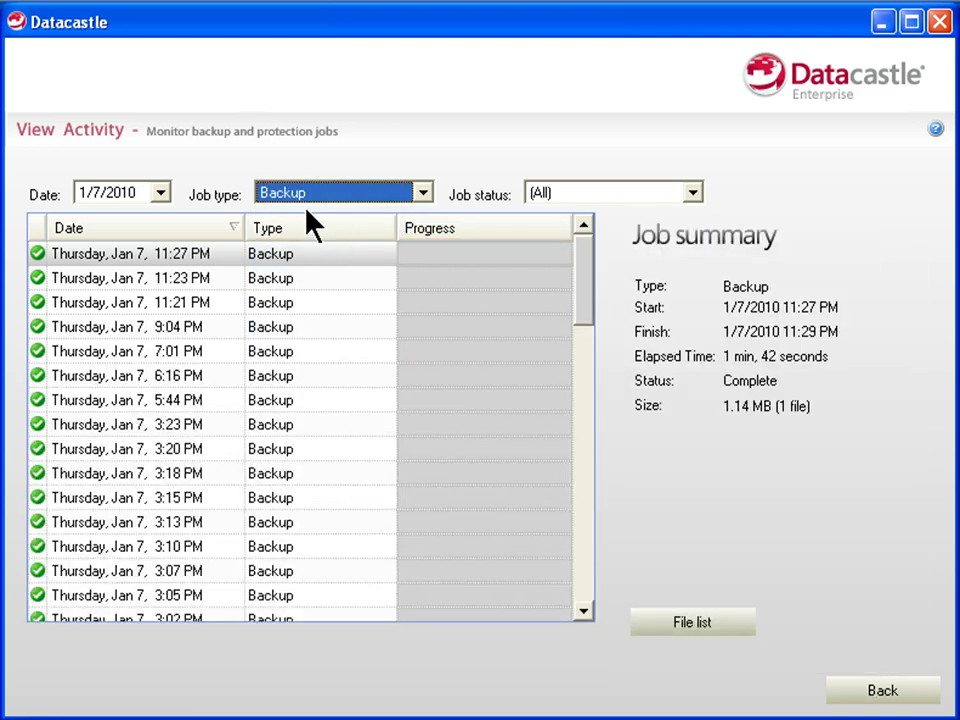
pyautogui.click(160, 194)
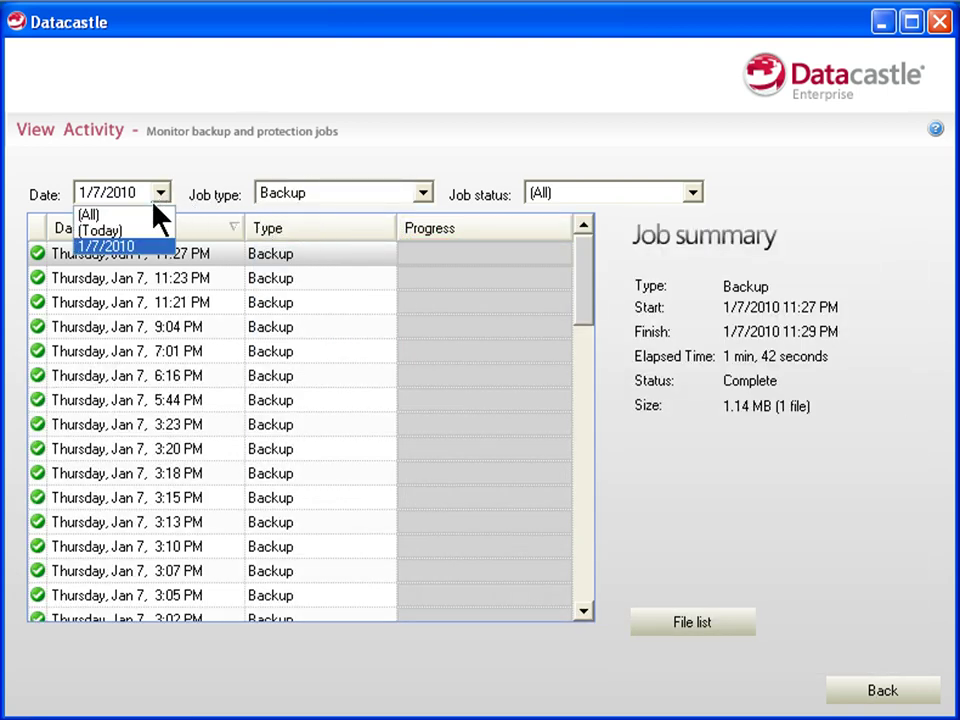
pyautogui.click(150, 214)
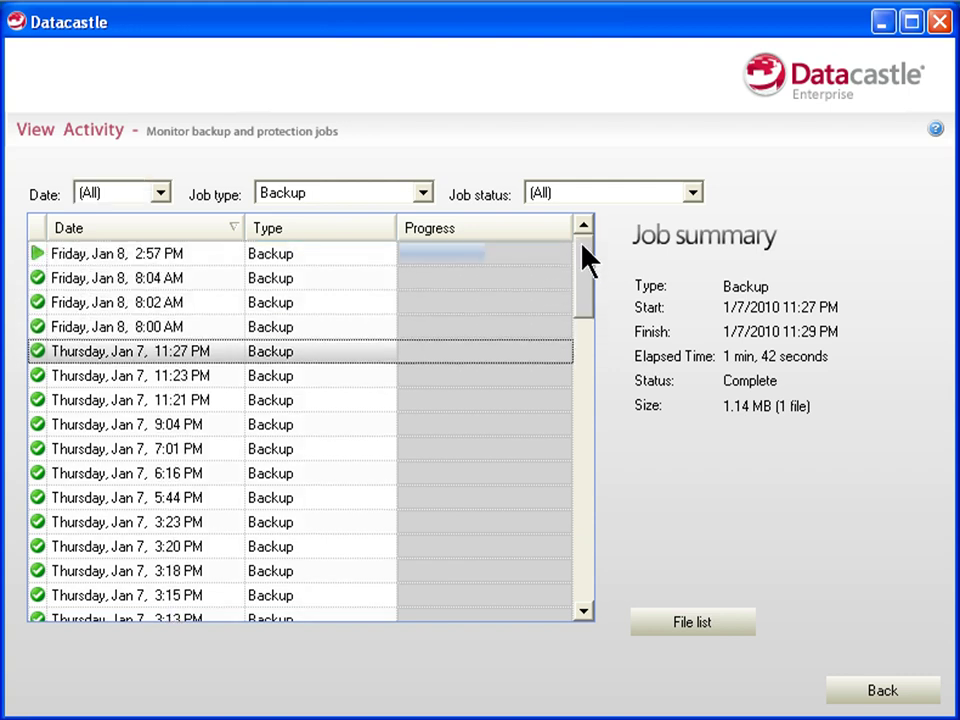
pyautogui.click(366, 254)
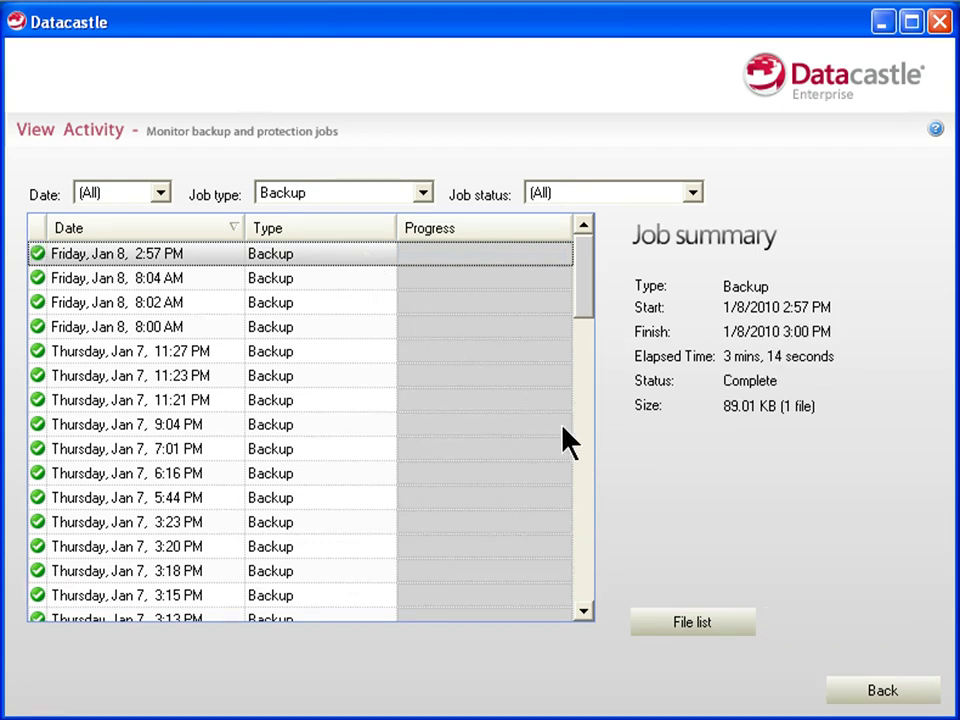
pyautogui.click(884, 692)
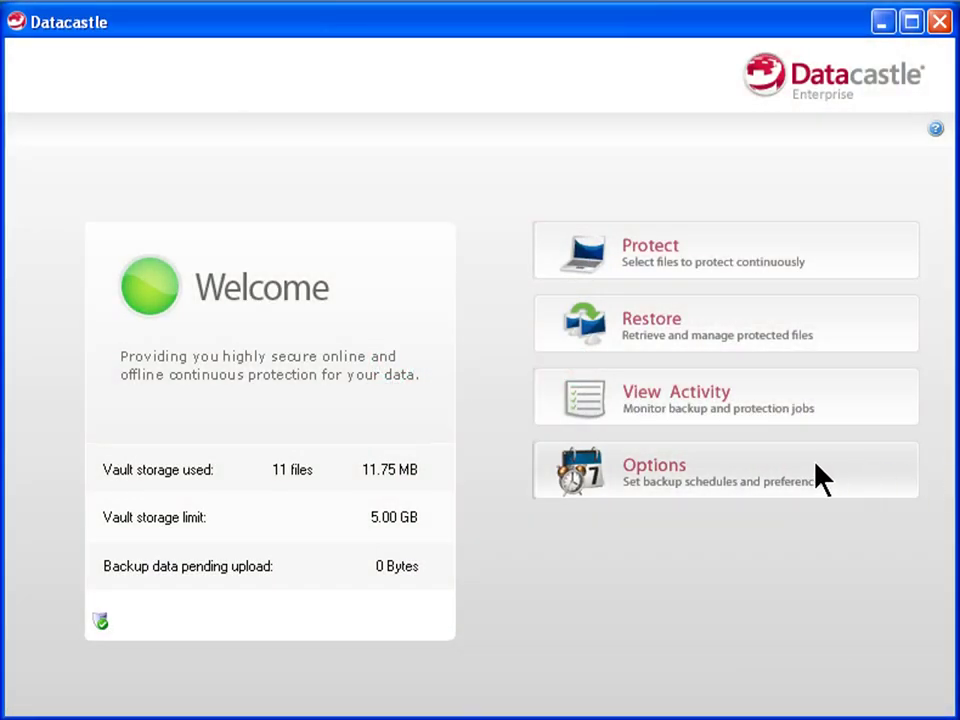
# - In Options, switch the change-check schedule to 'Every' 5 Minutes and confirm with OK
pyautogui.click(755, 468)
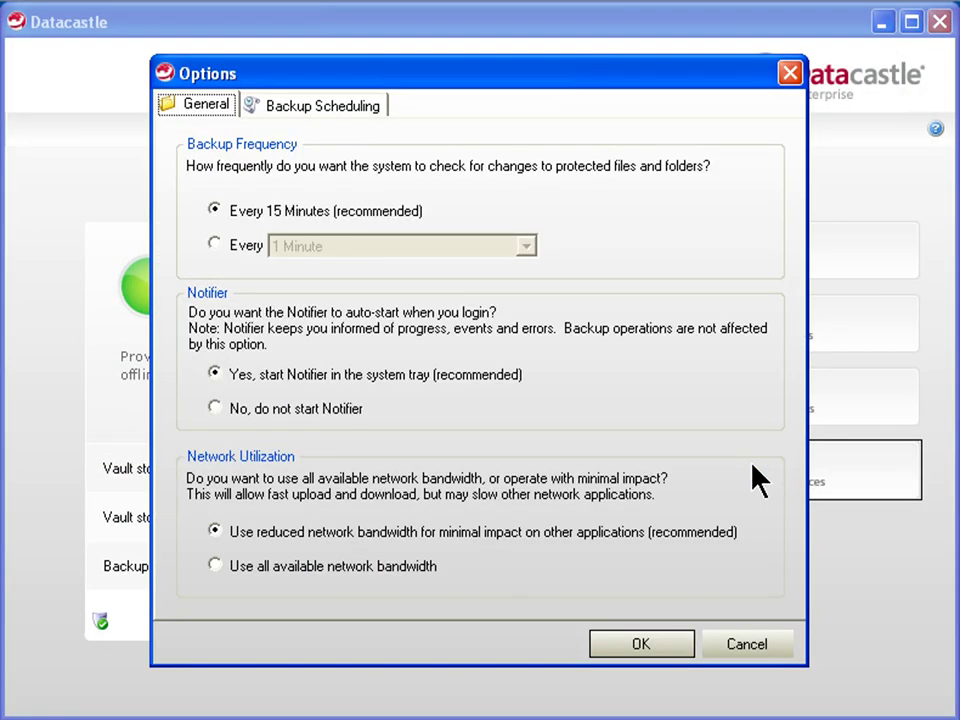
pyautogui.press('alt')
pyautogui.click(217, 243)
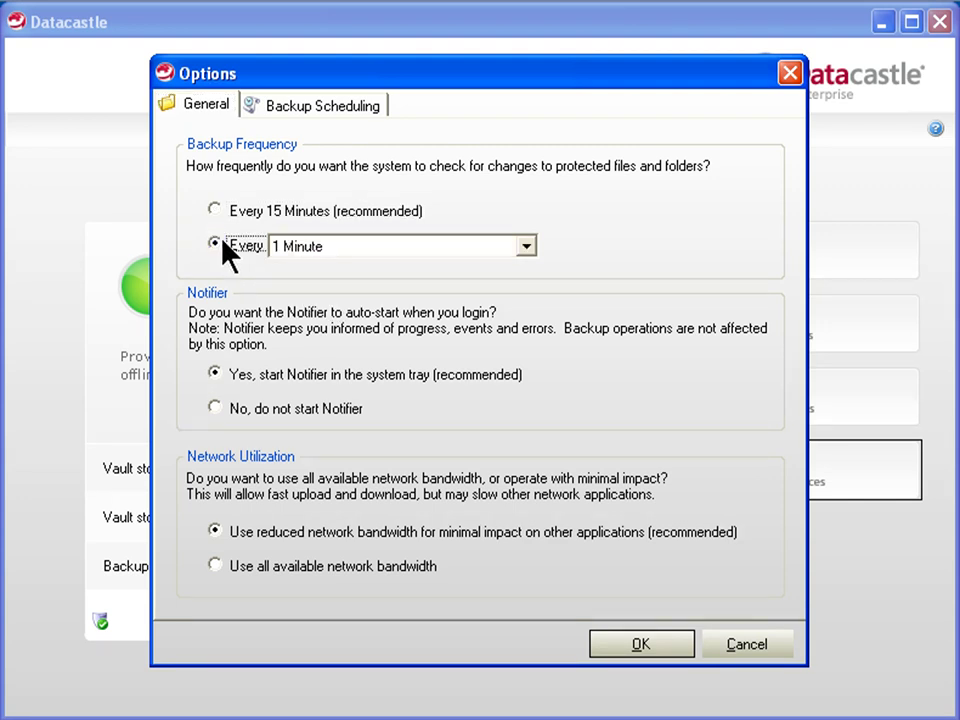
pyautogui.click(525, 246)
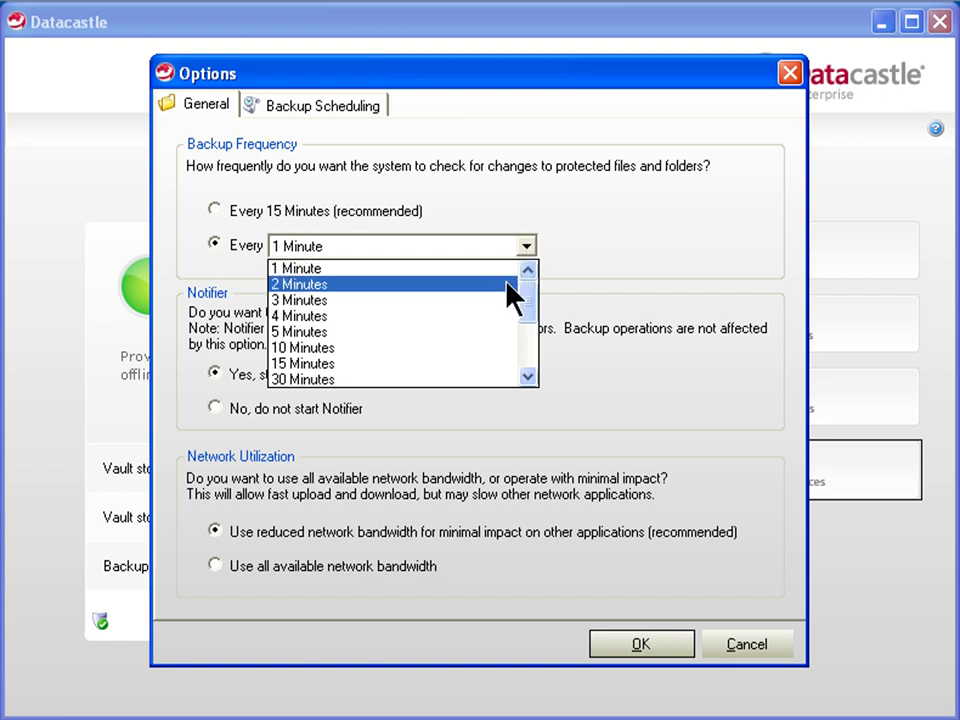
pyautogui.click(503, 332)
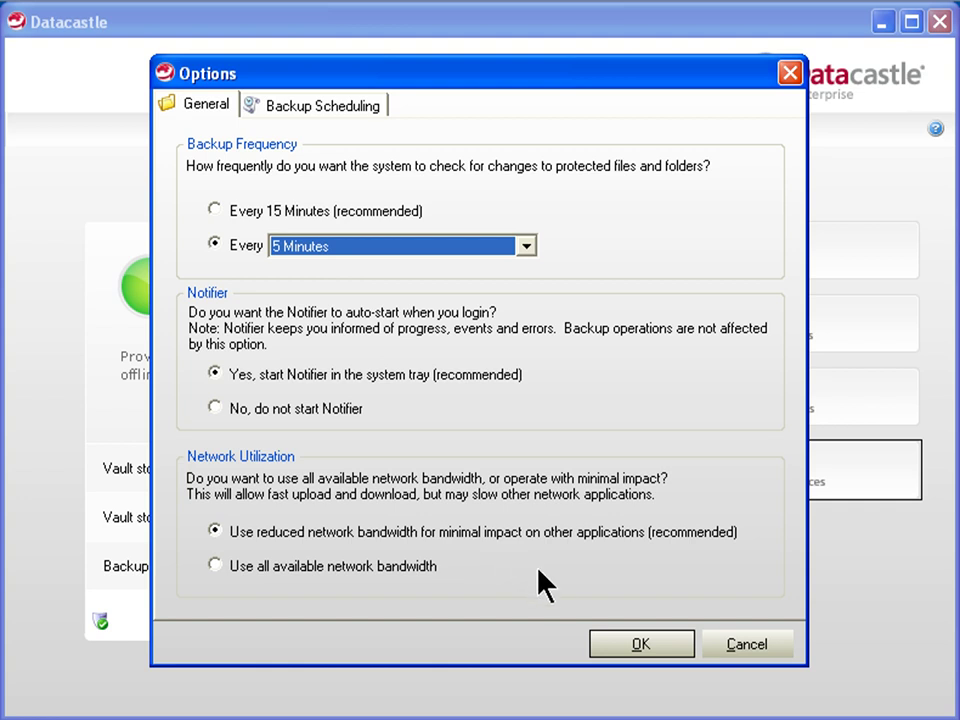
pyautogui.click(644, 641)
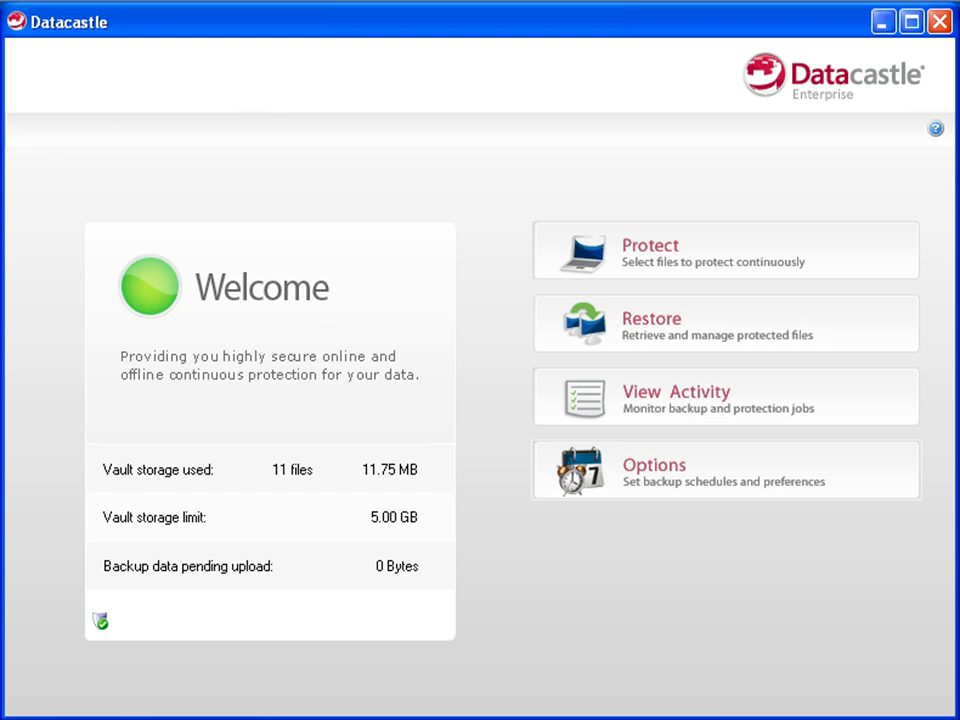
pyautogui.click(935, 129)
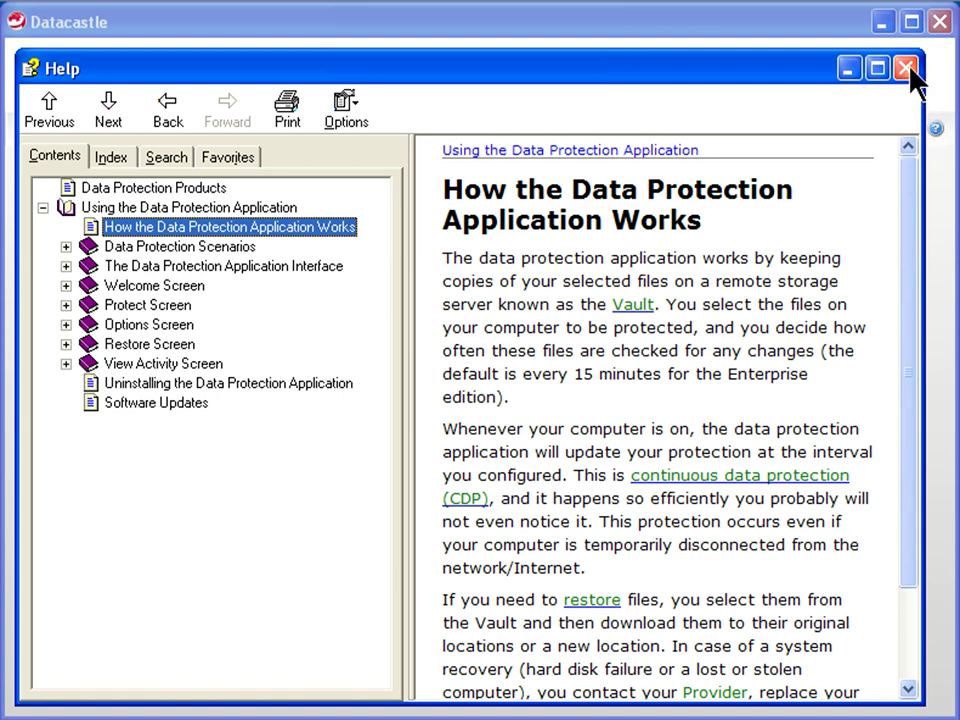
pyautogui.click(907, 69)
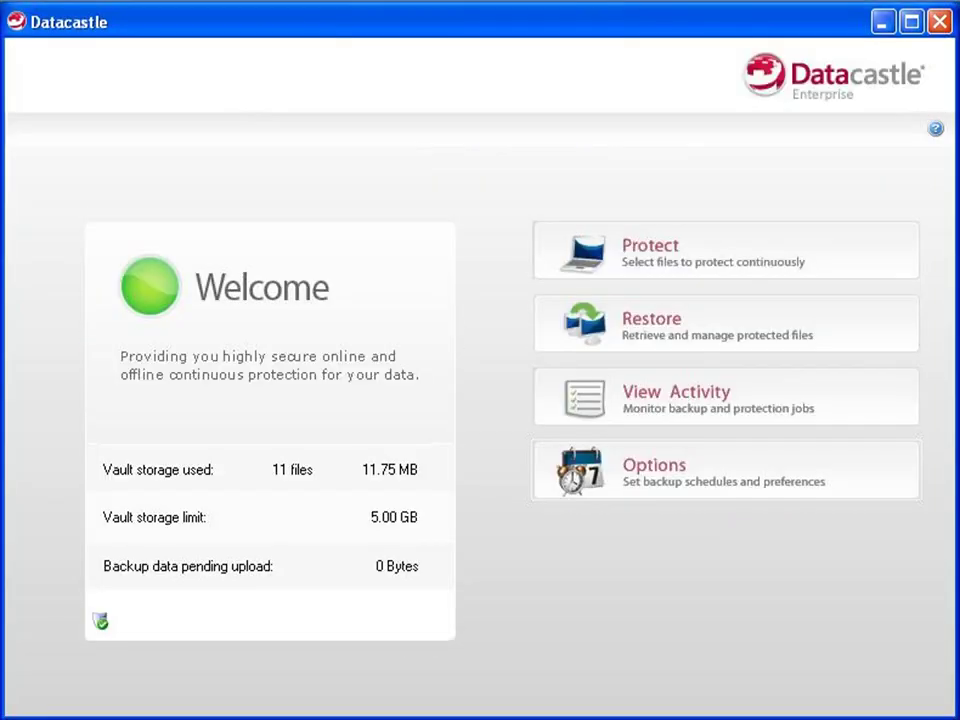